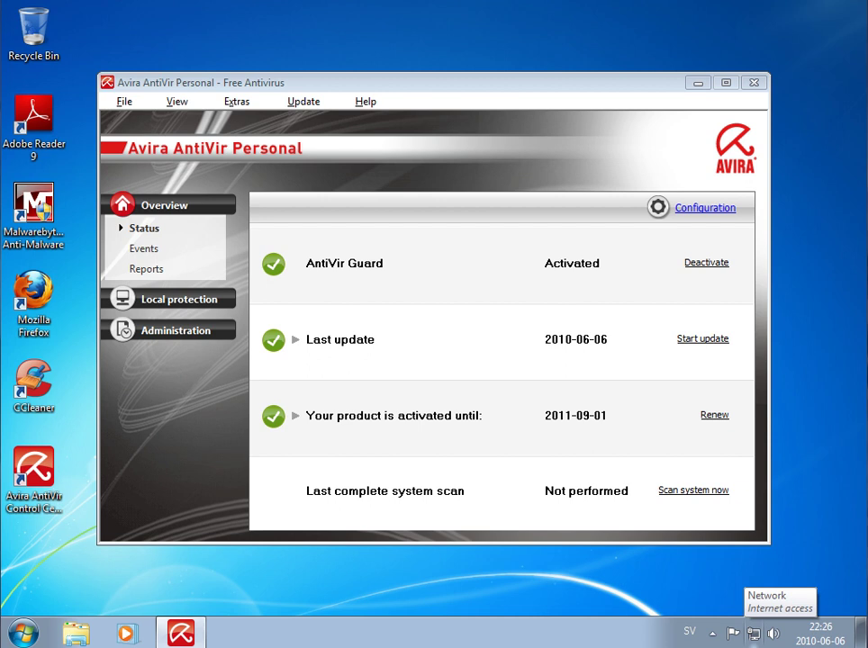
Copy the first download link while Avira shows the Guard active, then launch Firefox
right_click(753, 632)
click(829, 618)
click(33, 301)
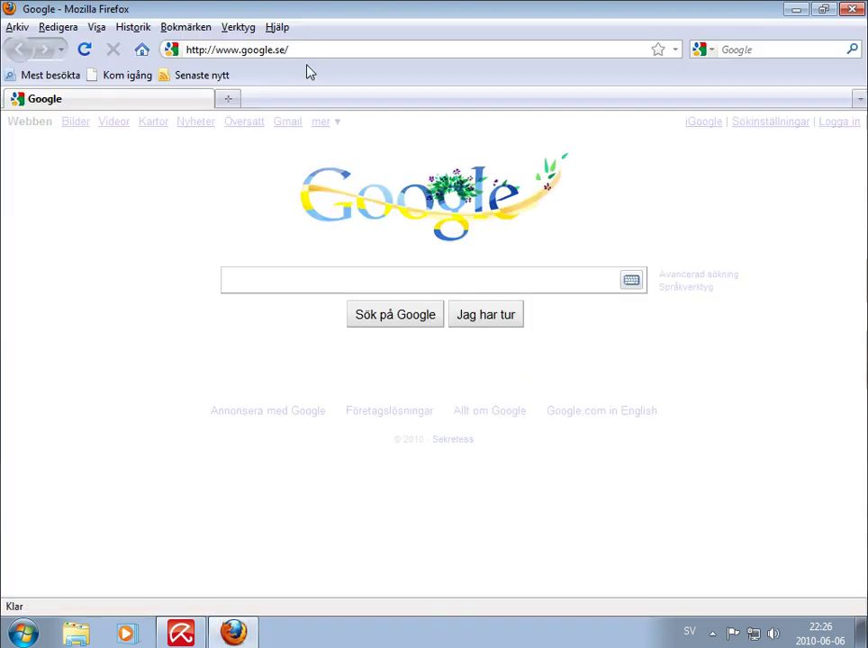
Load the braiener.com/test/upload/Build.exe link and save Build.exe (20.0 kB) to disk
click(315, 54)
right_click(315, 54)
click(382, 124)
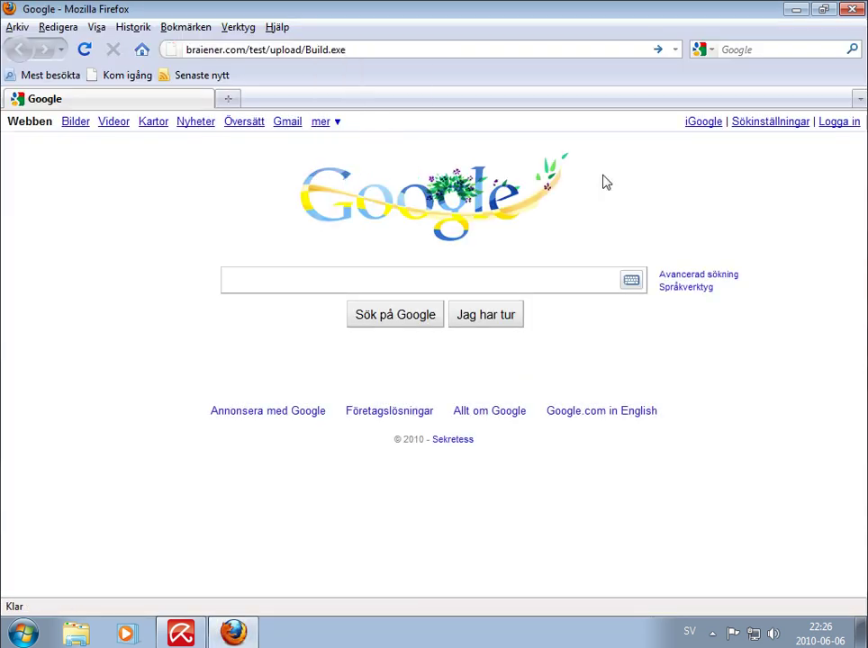
key(Return)
click(500, 364)
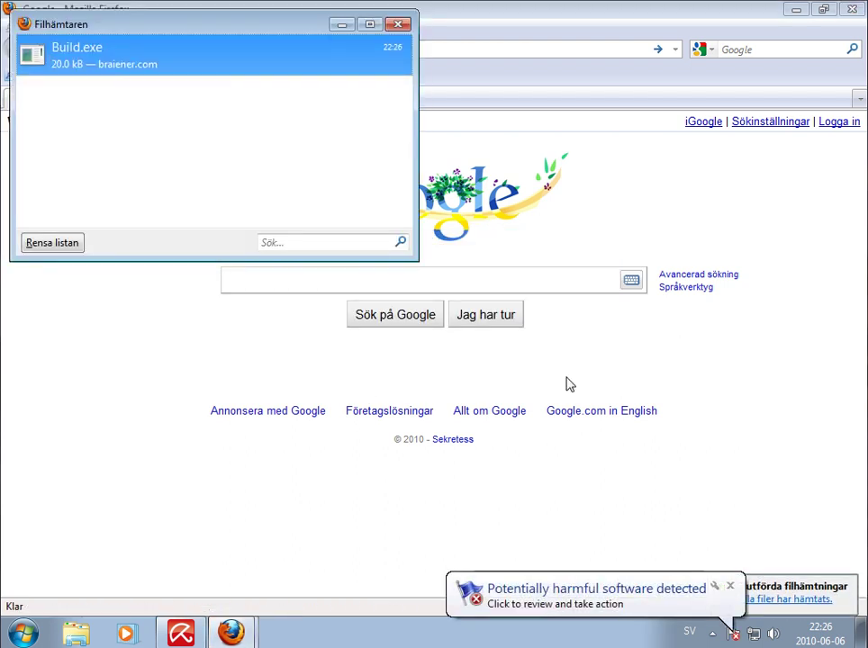
Apply Remove to Windows Defender's TrojanDropper:Win32/Oficla.N detection, briefly viewing its details
click(650, 601)
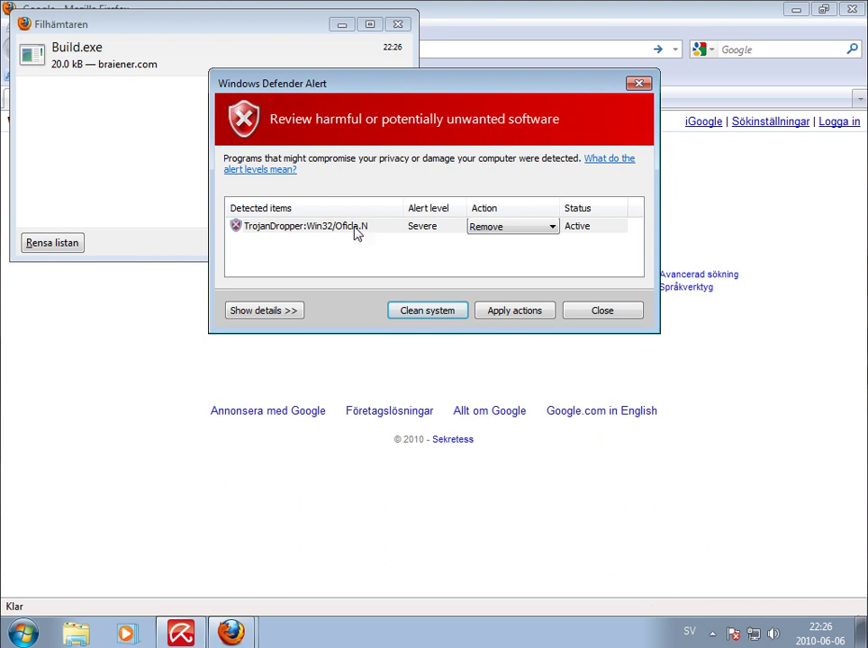
click(433, 319)
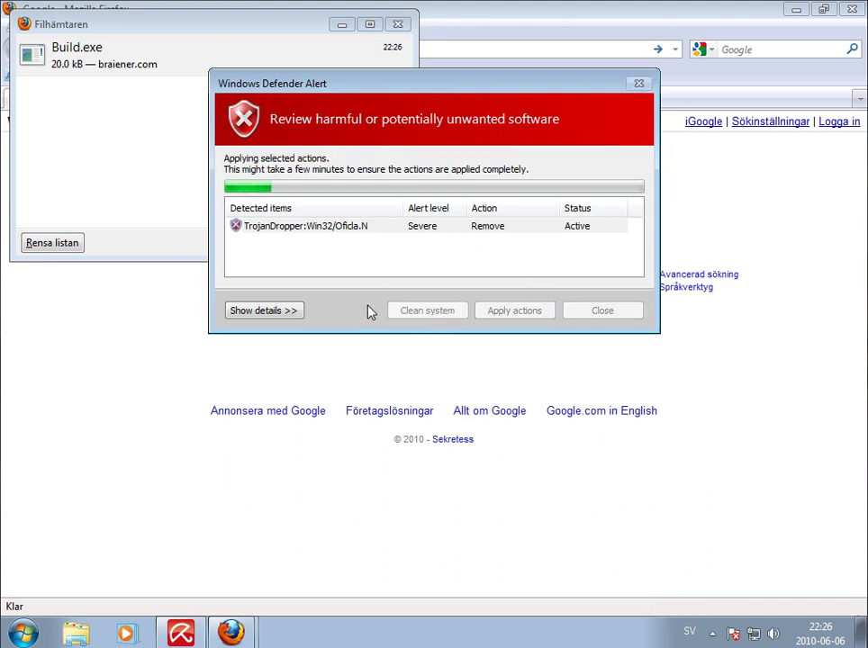
click(290, 312)
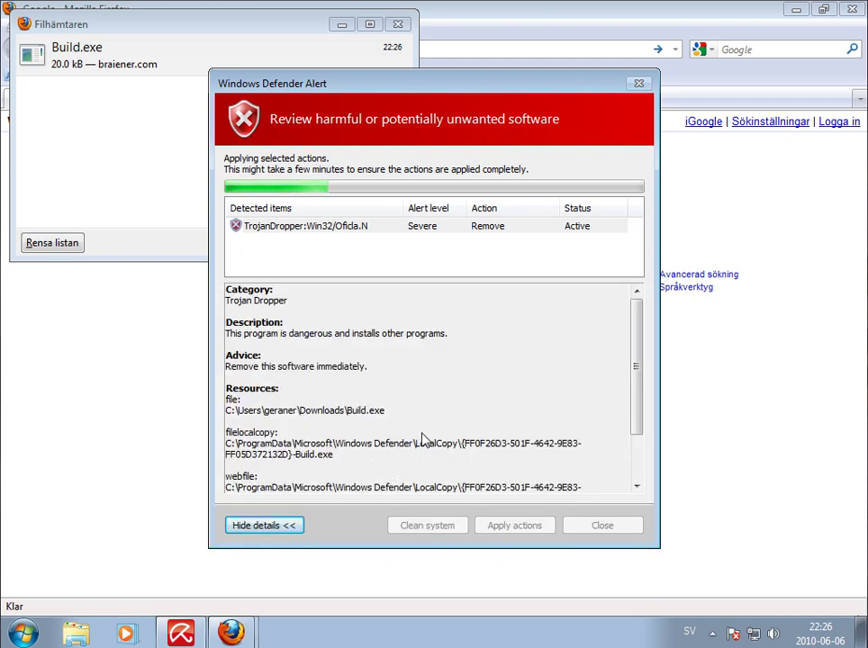
mouse_move(635, 362)
mouse_down()
mouse_move(652, 478)
mouse_move(646, 348)
mouse_up()
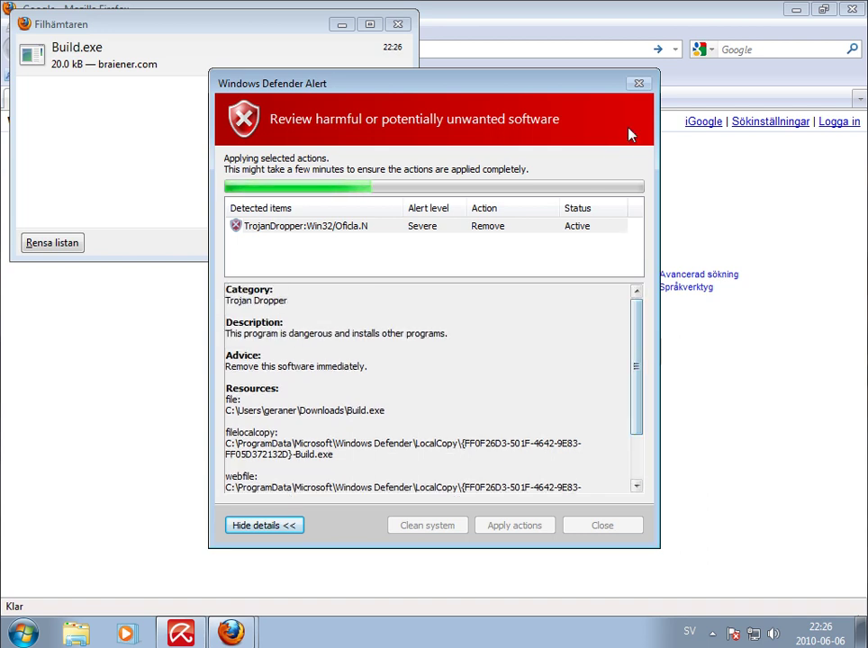
click(301, 523)
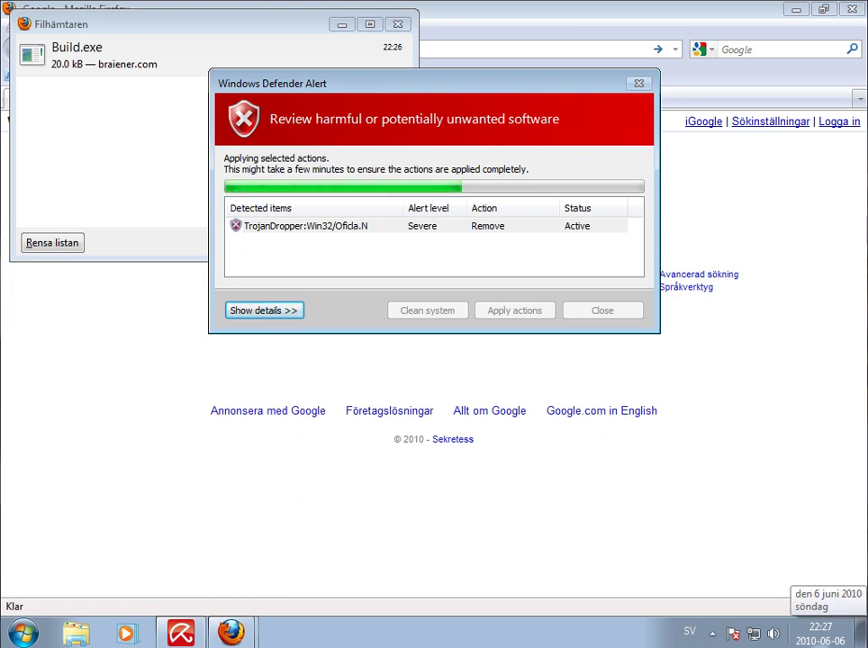
Load the installsalot download link in Firefox
right_click(690, 577)
click(439, 78)
click(465, 52)
right_click(467, 53)
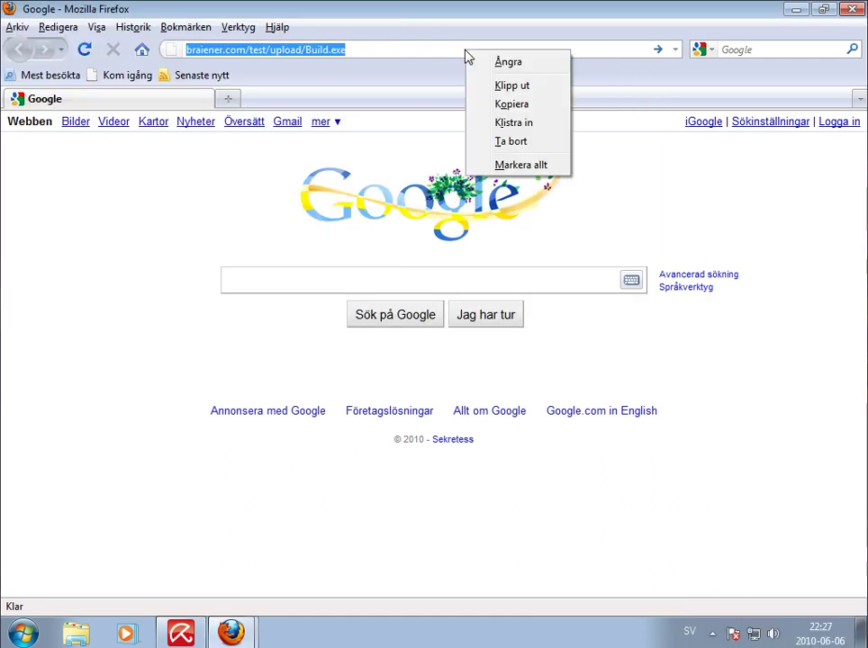
click(511, 124)
key(Return)
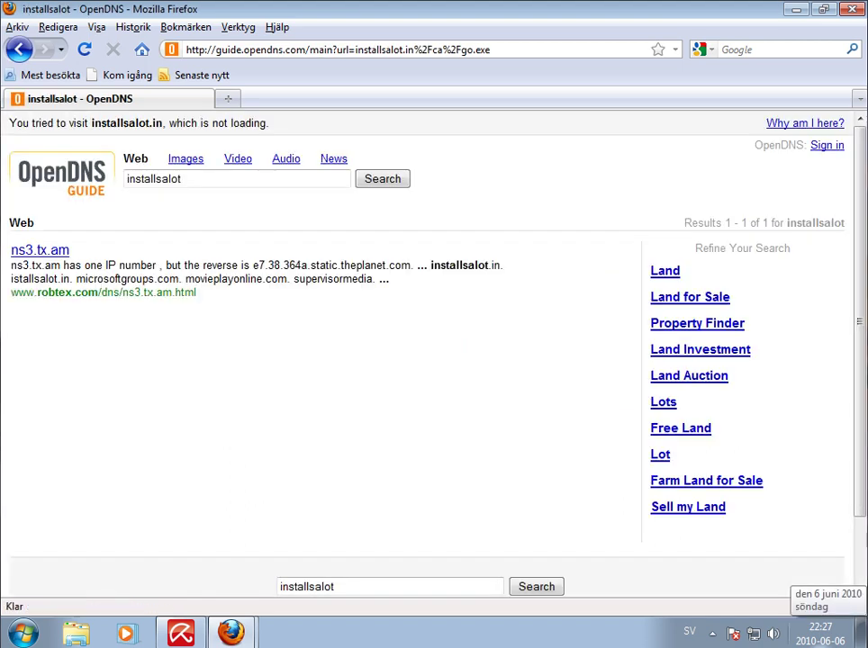
Download PC_protect.exe from mylivejournalchanel.com despite the reported-attack-site warning
right_click(703, 641)
click(748, 573)
click(360, 53)
right_click(360, 52)
click(429, 130)
key(Return)
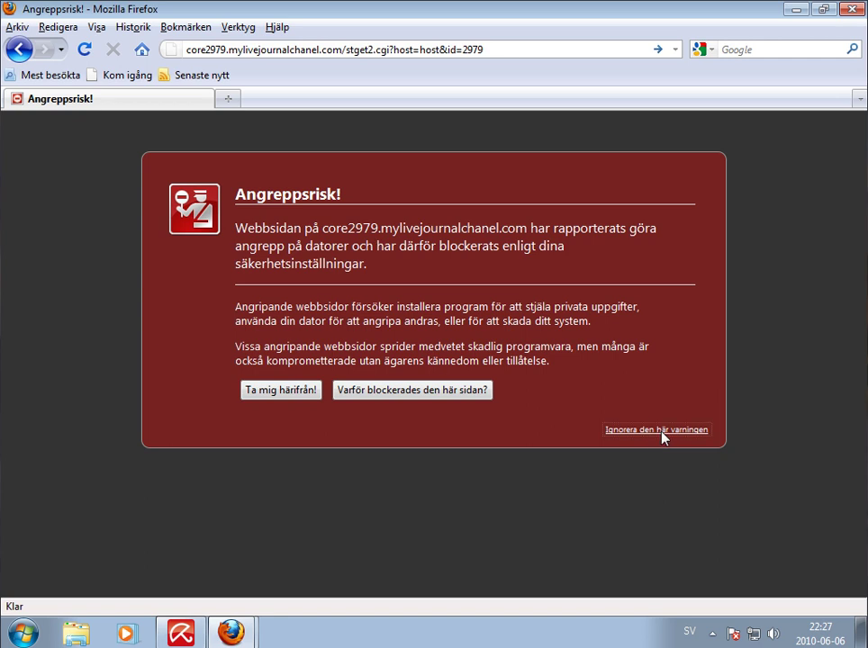
click(659, 431)
click(502, 365)
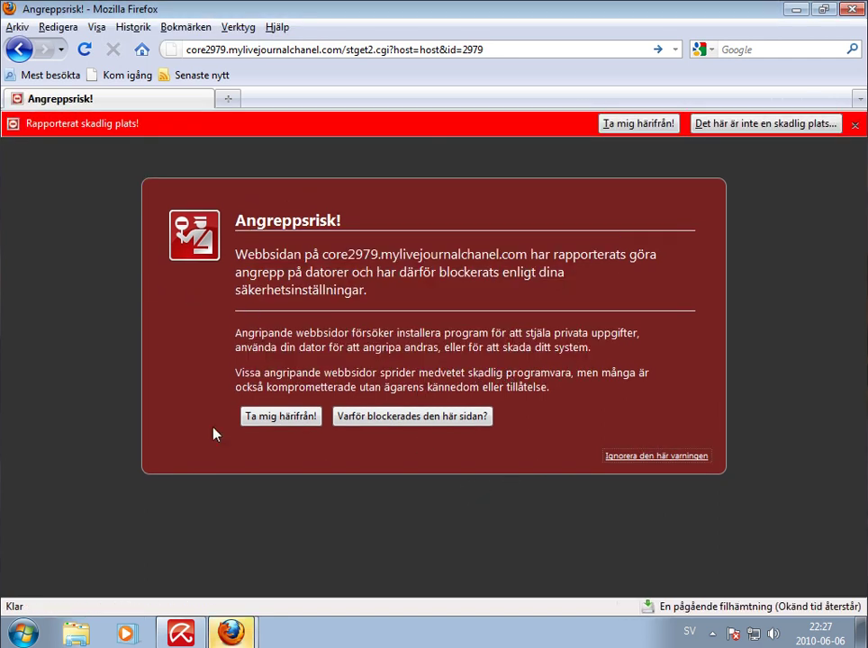
click(212, 594)
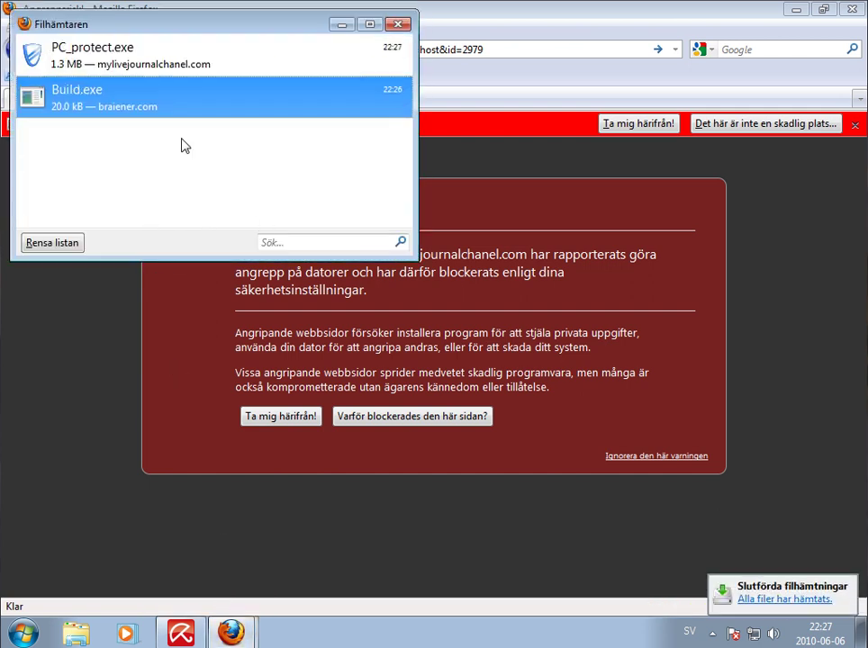
Run PC_protect.exe, then close the fake Sysinternals Antivirus unprotected and the downloads list
double_click(103, 56)
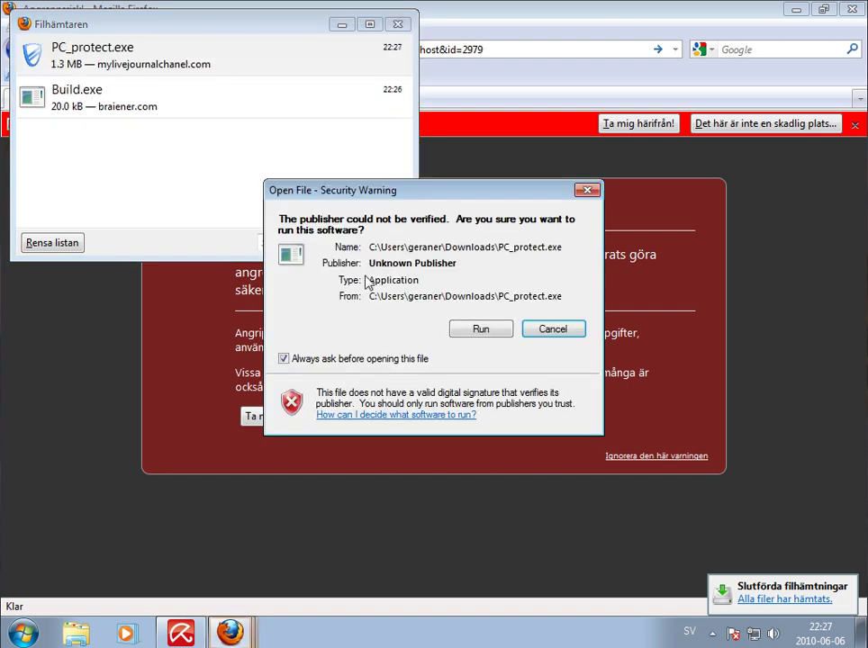
click(479, 330)
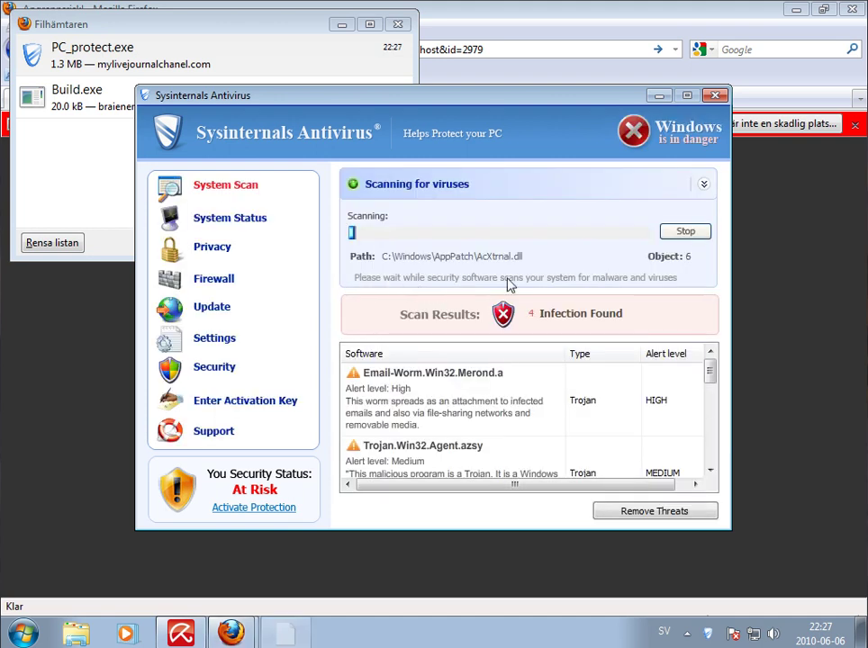
click(714, 95)
click(498, 287)
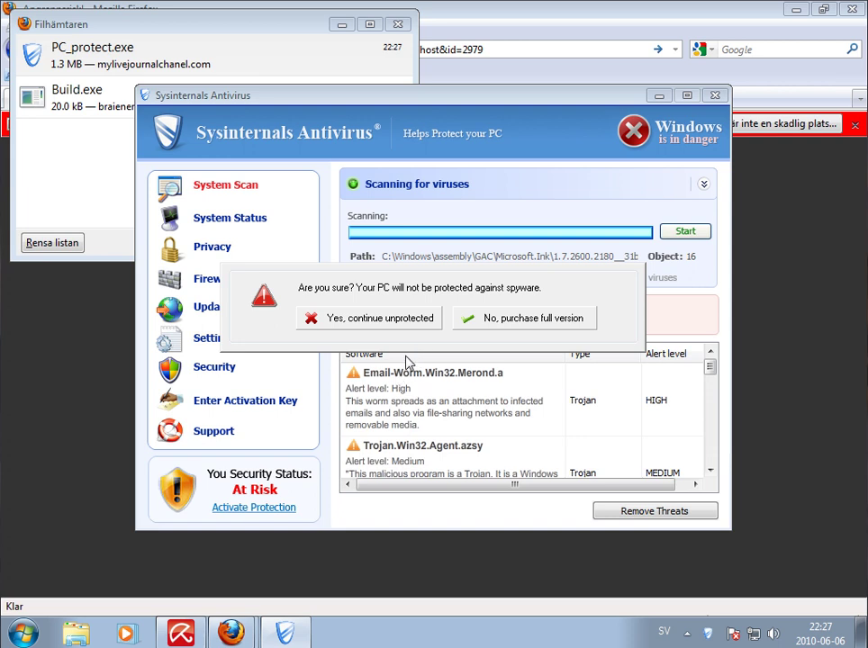
click(357, 325)
click(400, 24)
Download cmd.exe (204 kB) from globus-trio.ru/catalog/cmd.exe
mouse_move(181, 634)
right_click(846, 634)
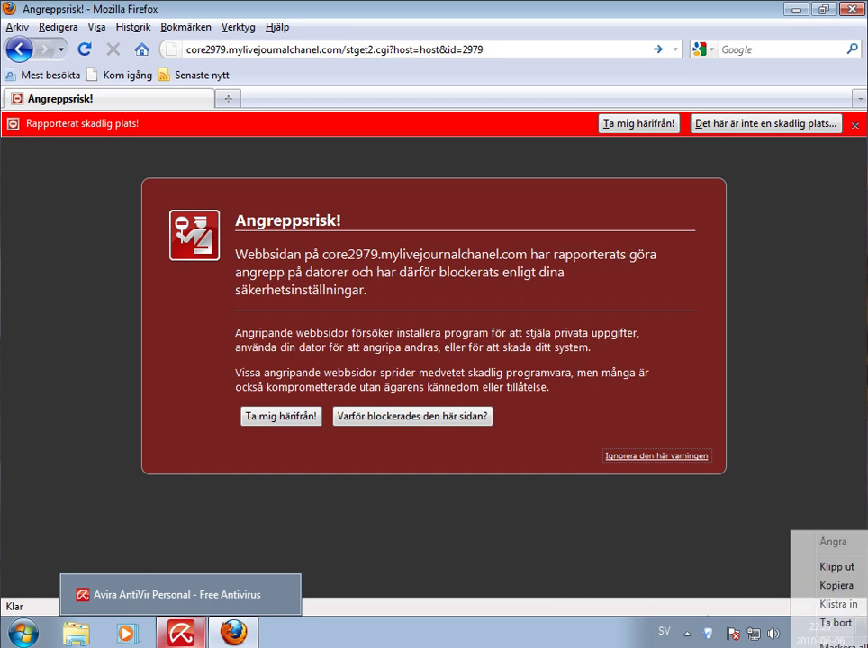
click(833, 583)
click(451, 52)
right_click(451, 53)
click(494, 127)
key(Return)
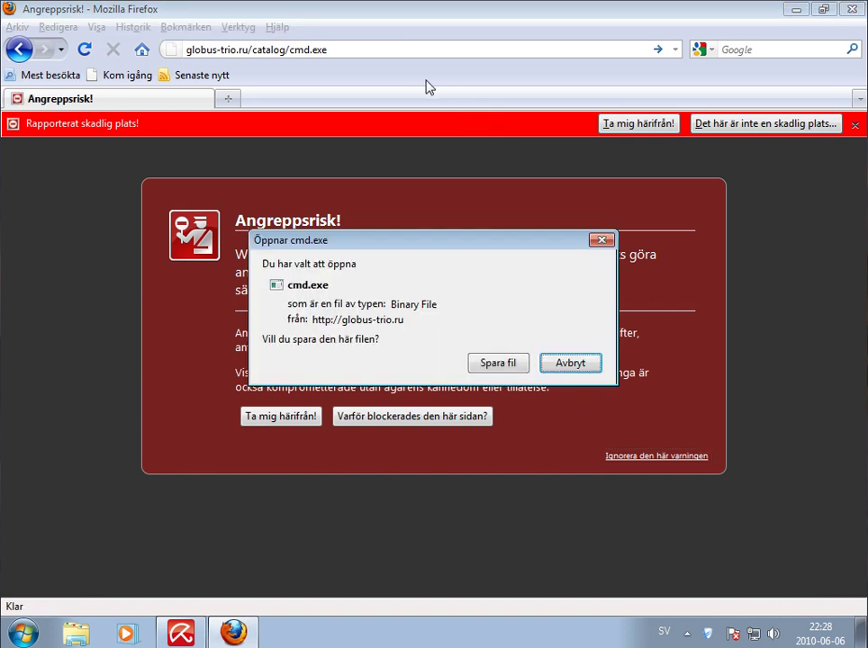
click(529, 365)
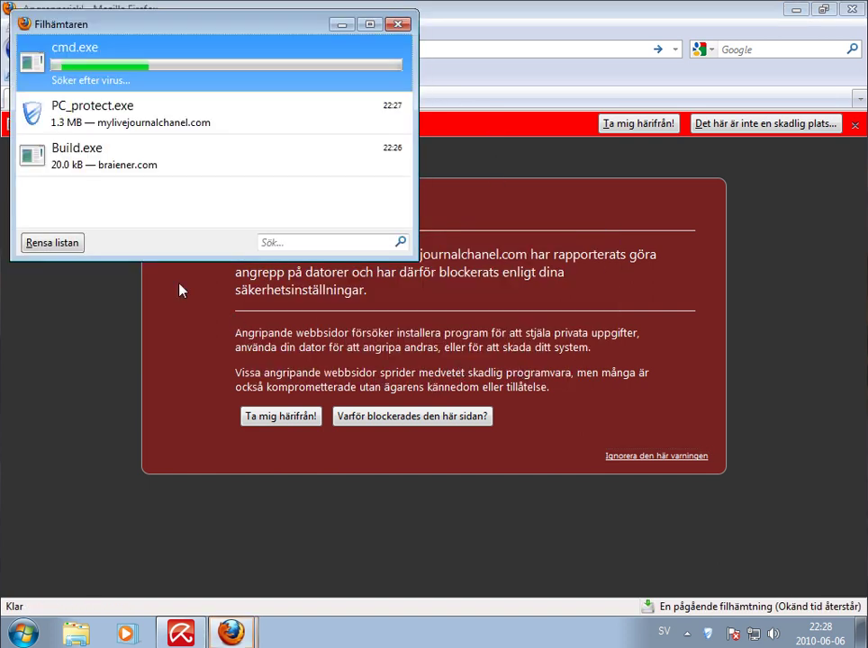
Run cmd.exe, allow Windows Explorer through the firewall, and close the downloads list
double_click(73, 52)
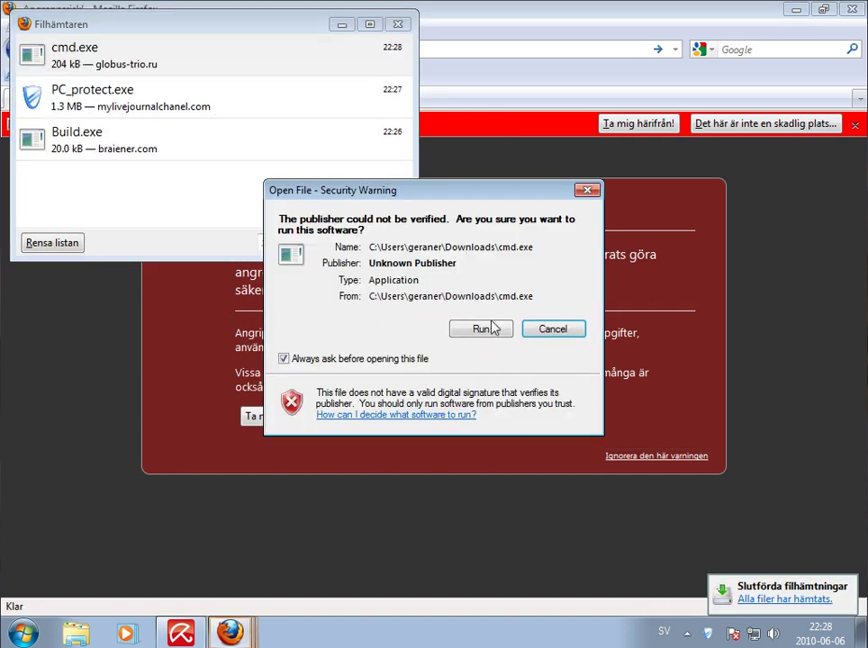
click(478, 331)
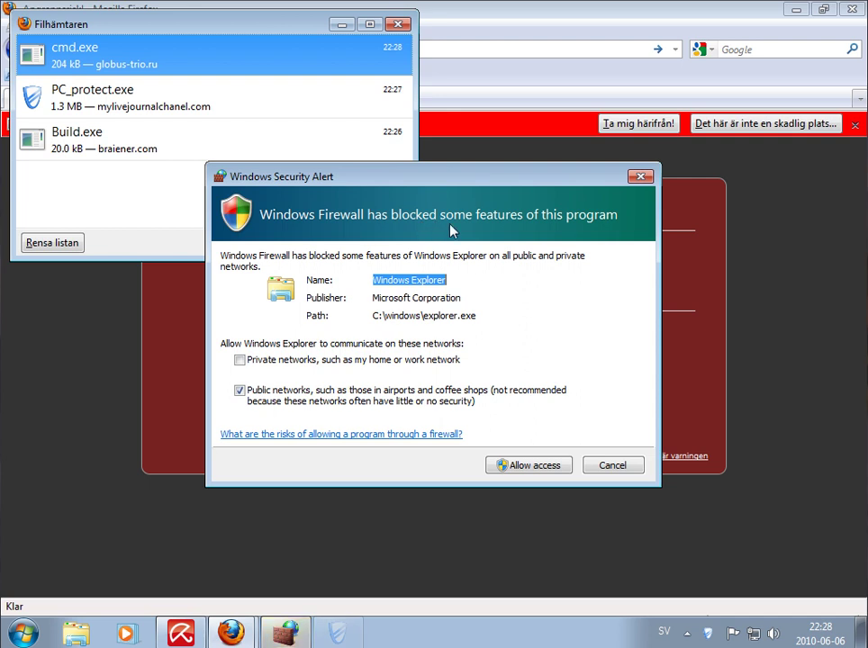
click(541, 469)
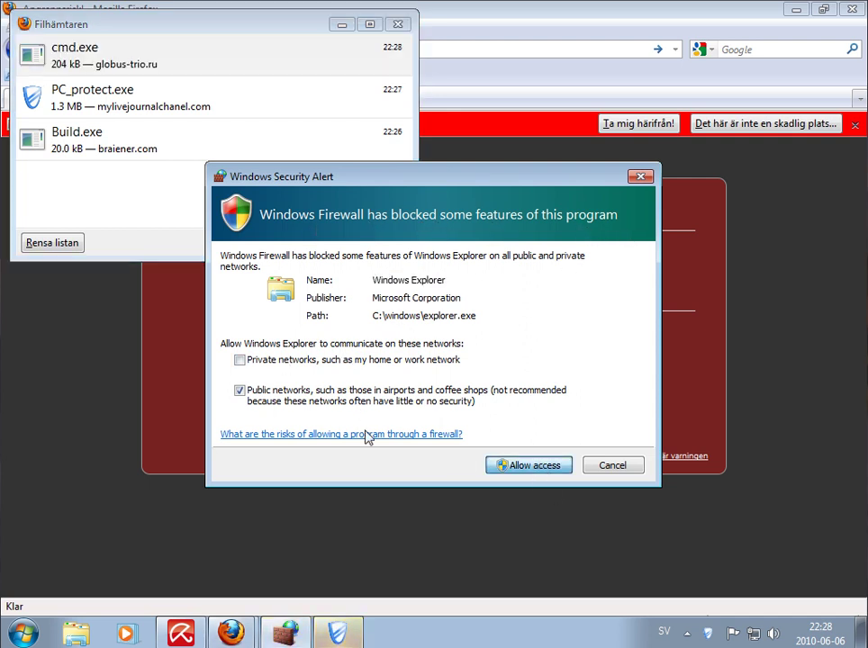
click(489, 462)
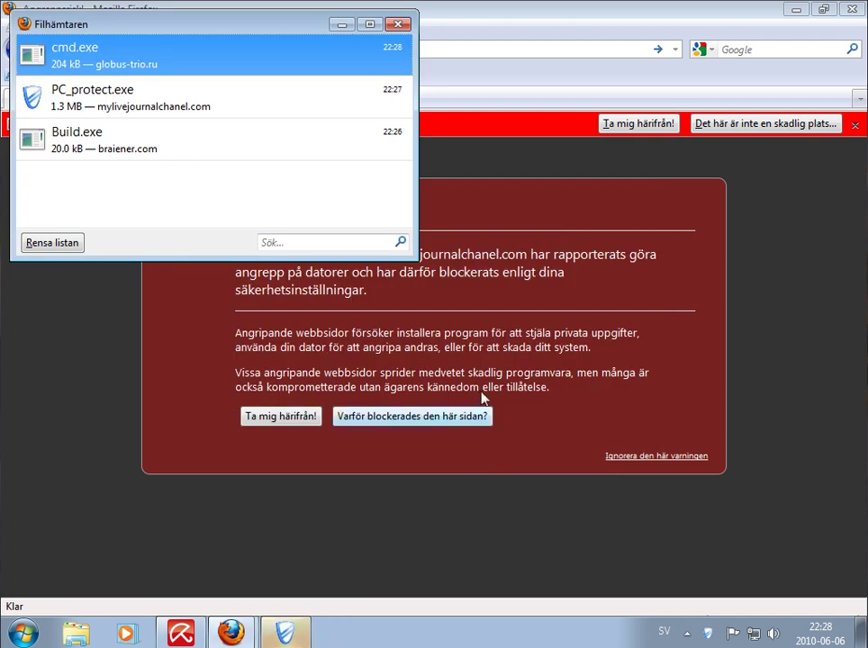
click(400, 29)
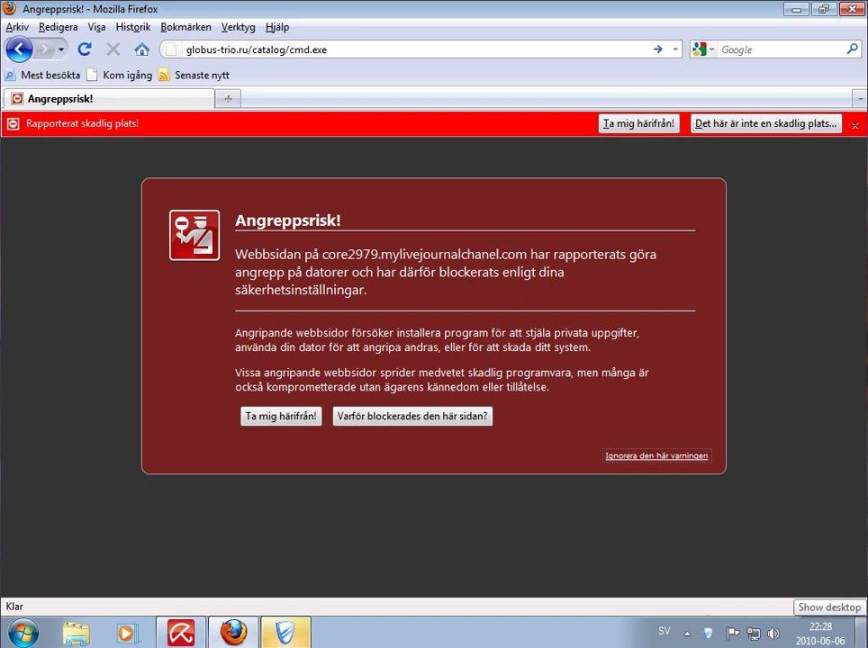
Download gotnewupdate000.exe (1.0 MB) from the gogoload.in link
right_click(707, 504)
click(794, 544)
click(265, 52)
right_click(264, 53)
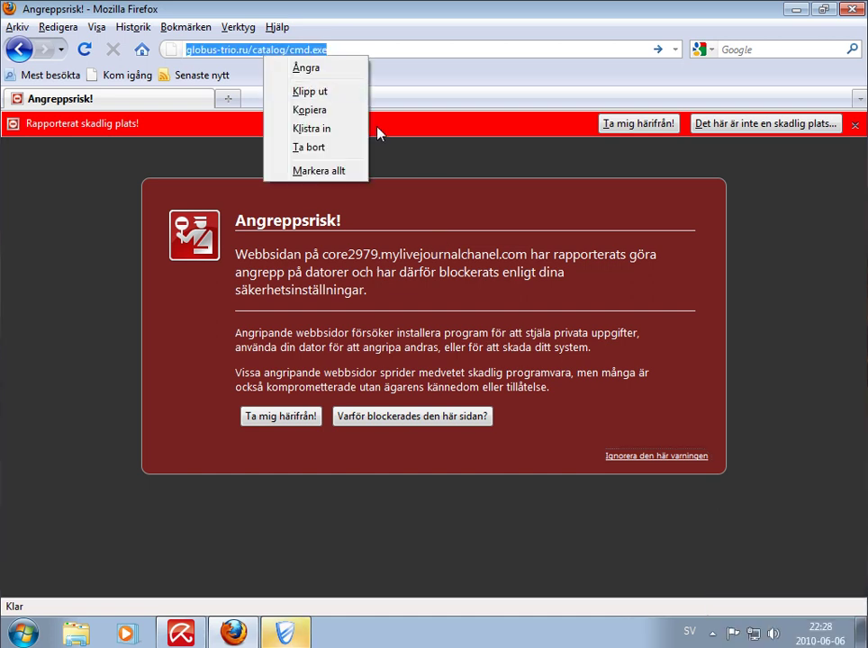
click(311, 129)
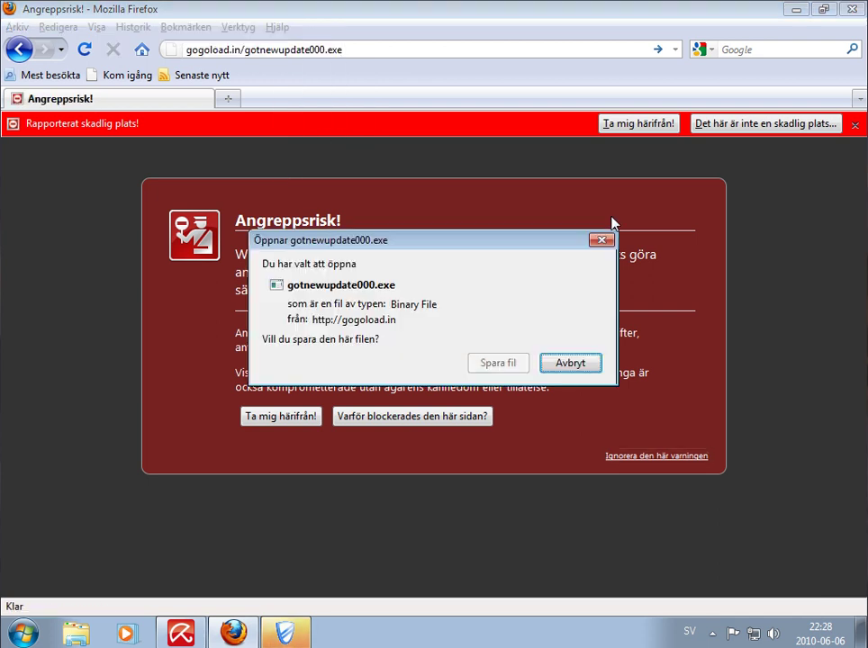
click(498, 365)
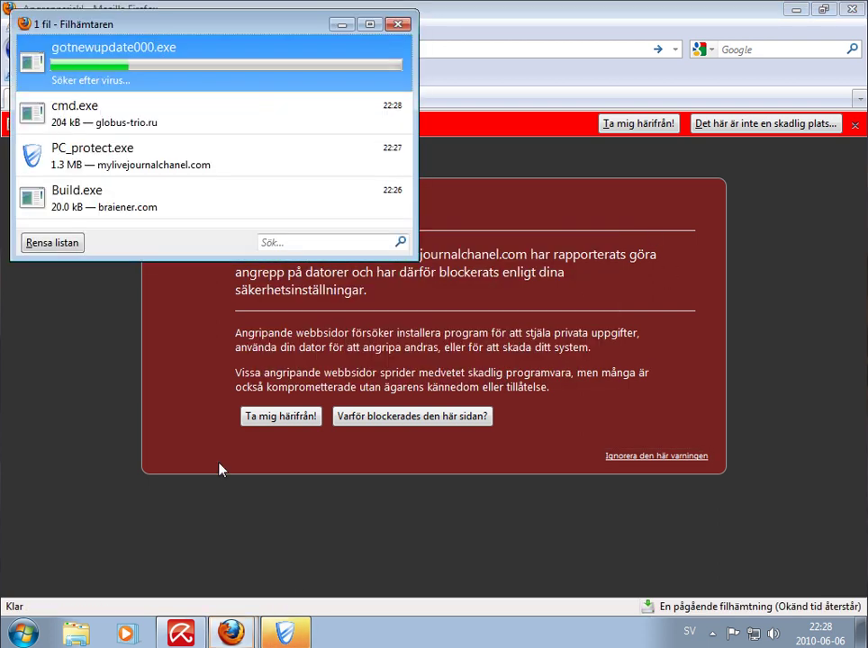
Close the Avira window and its TR/Drop.FrauDrop.atc alert, then minimize the downloads list
click(185, 635)
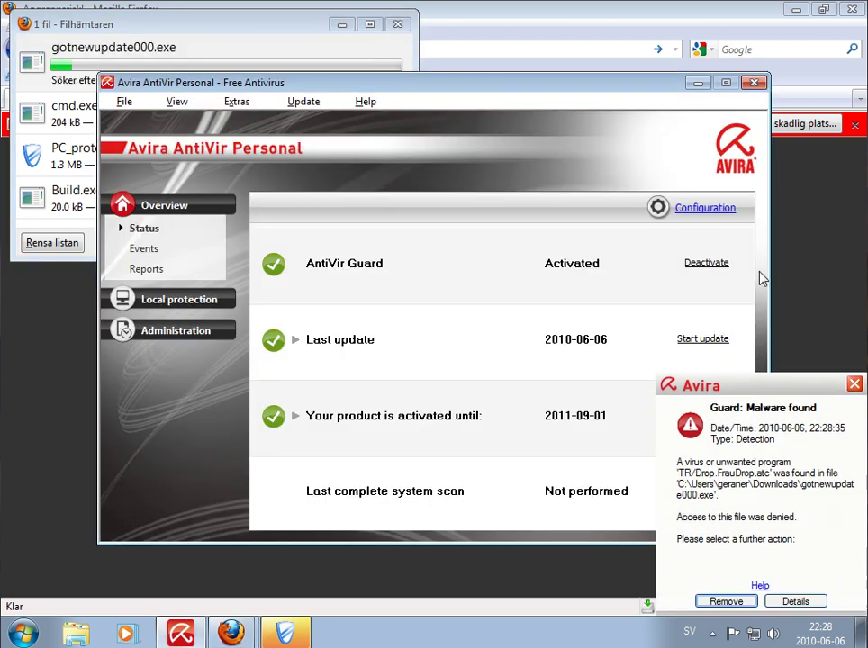
click(754, 82)
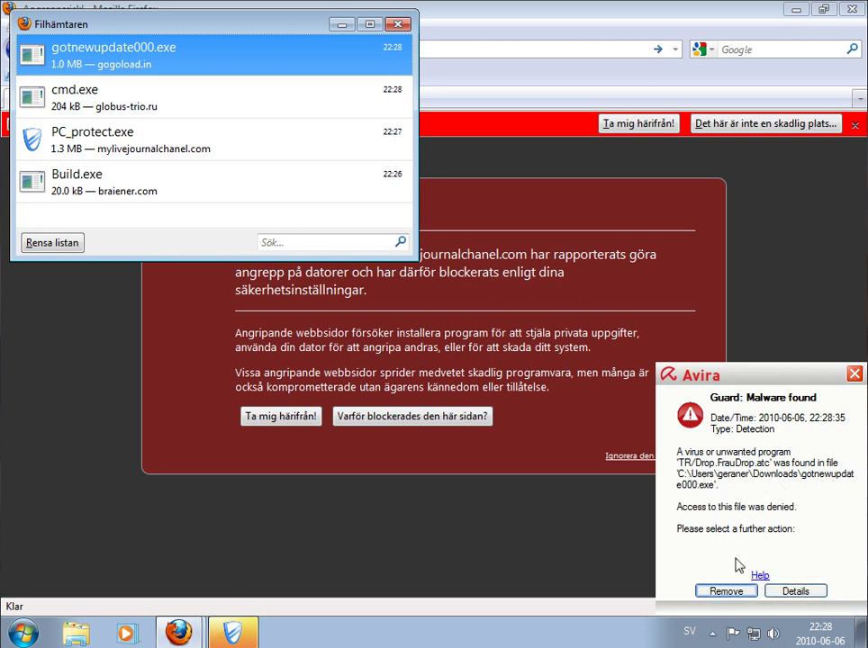
click(726, 591)
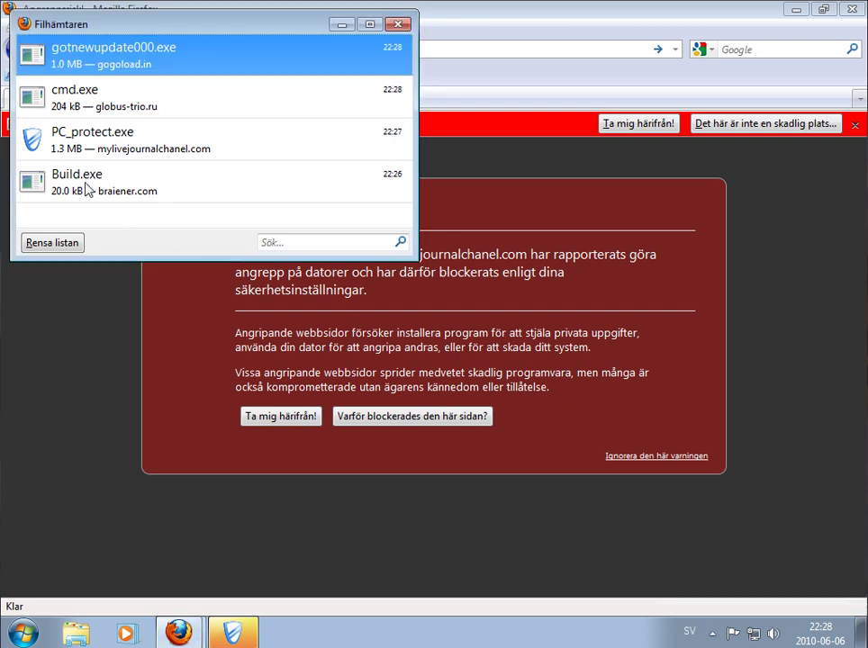
click(345, 27)
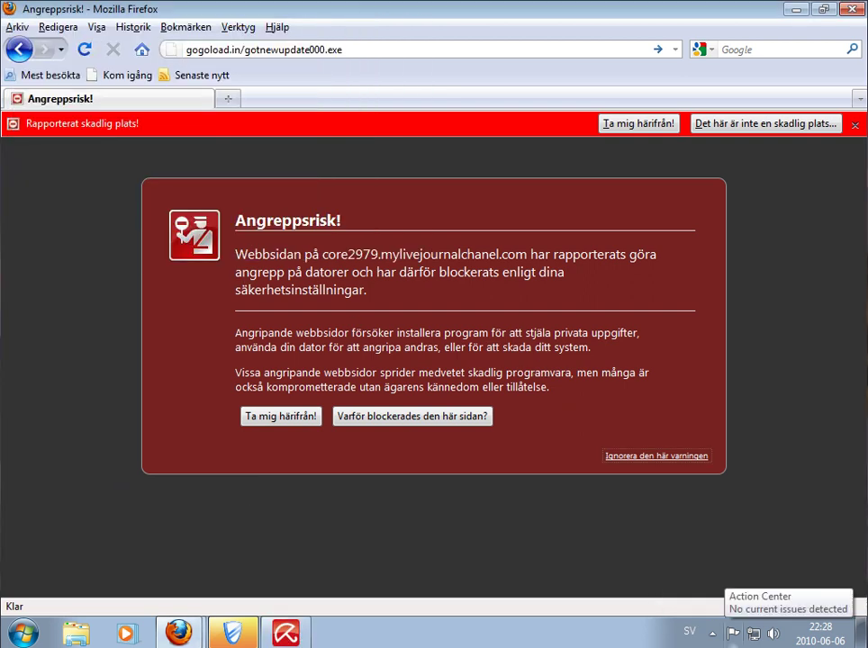
Copy the lbook.org bot.exe link and ready the address bar for pasting
right_click(677, 552)
click(684, 619)
click(347, 60)
right_click(347, 59)
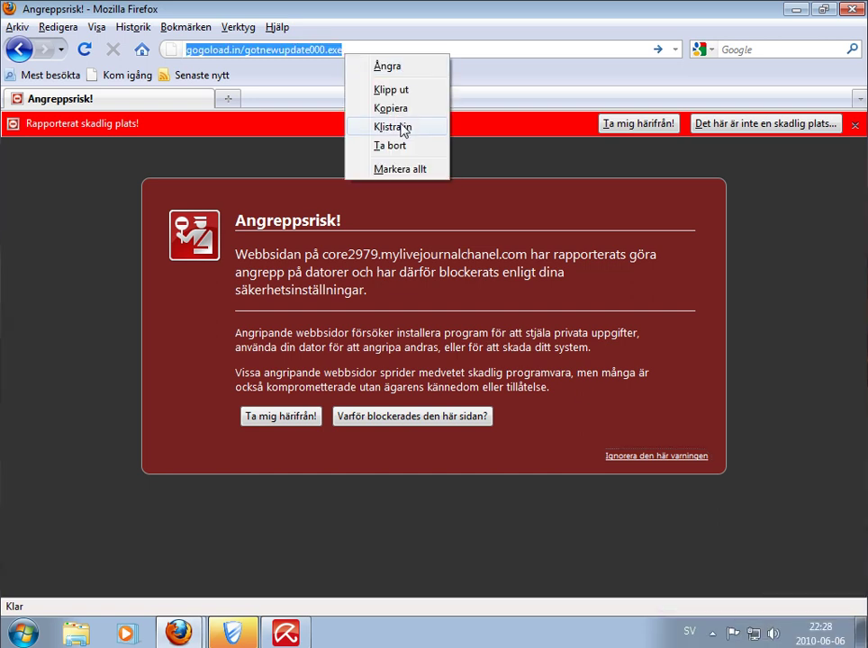
Load the lbook.org bot.exe link and dismiss the fake infection alert, continuing unprotected
click(351, 126)
key(Return)
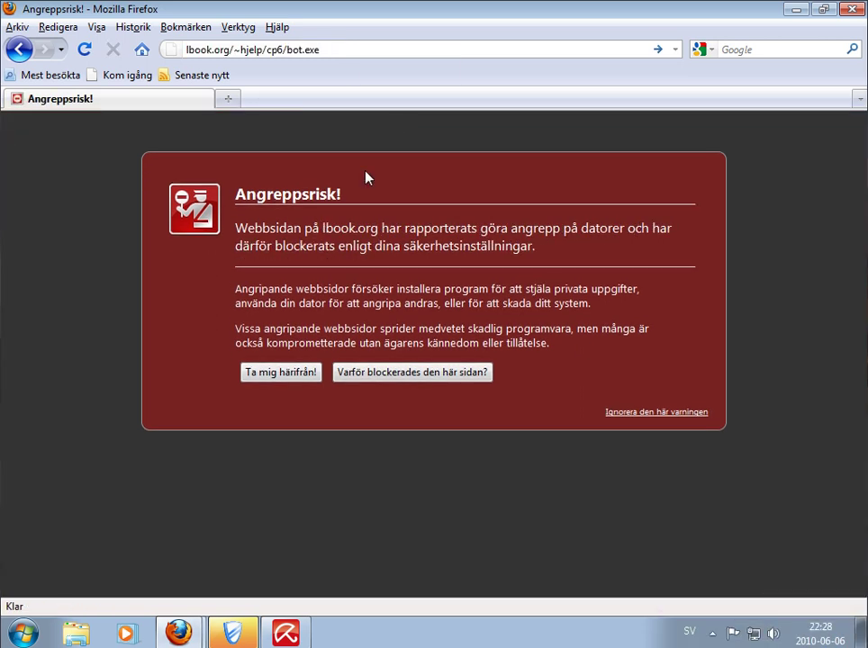
click(255, 621)
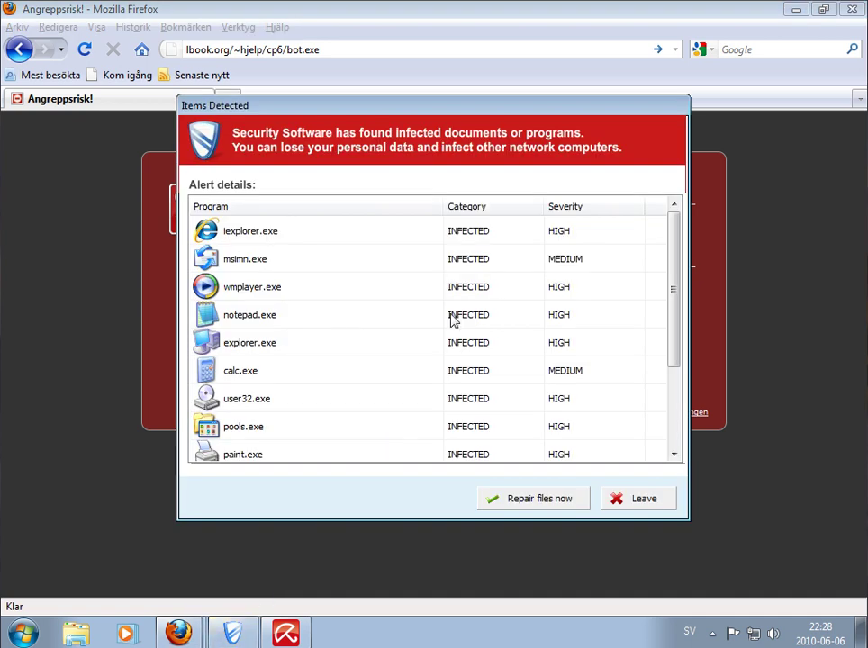
click(641, 499)
click(516, 286)
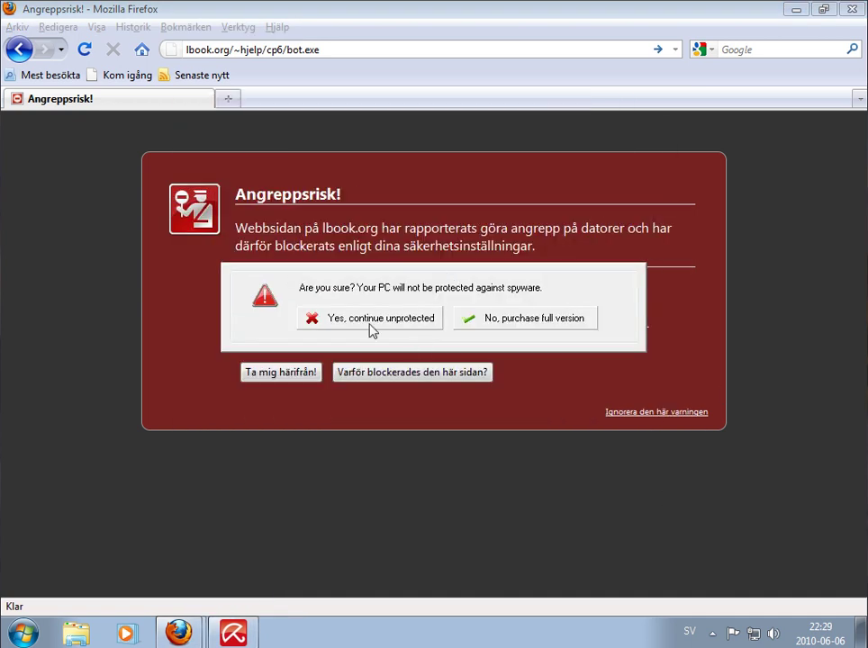
click(320, 318)
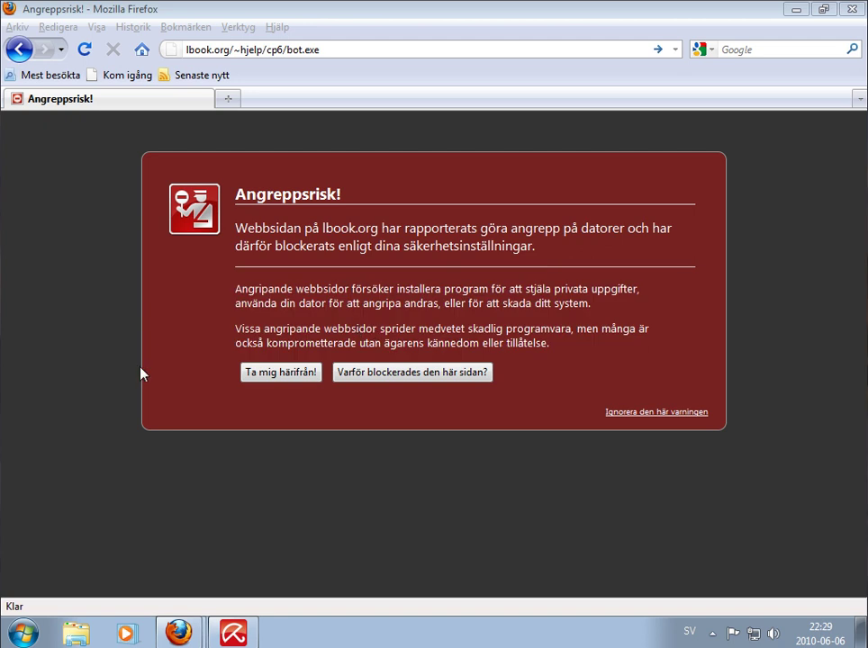
Return to Firefox and dismiss Avira's TR/Drop.FrauDrop.atc malware-found alert
click(329, 52)
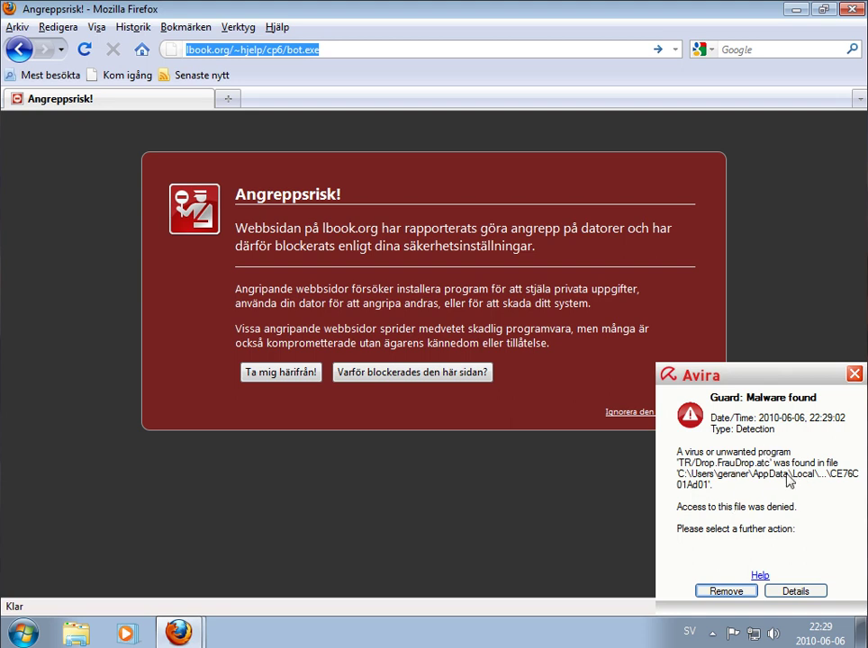
click(725, 590)
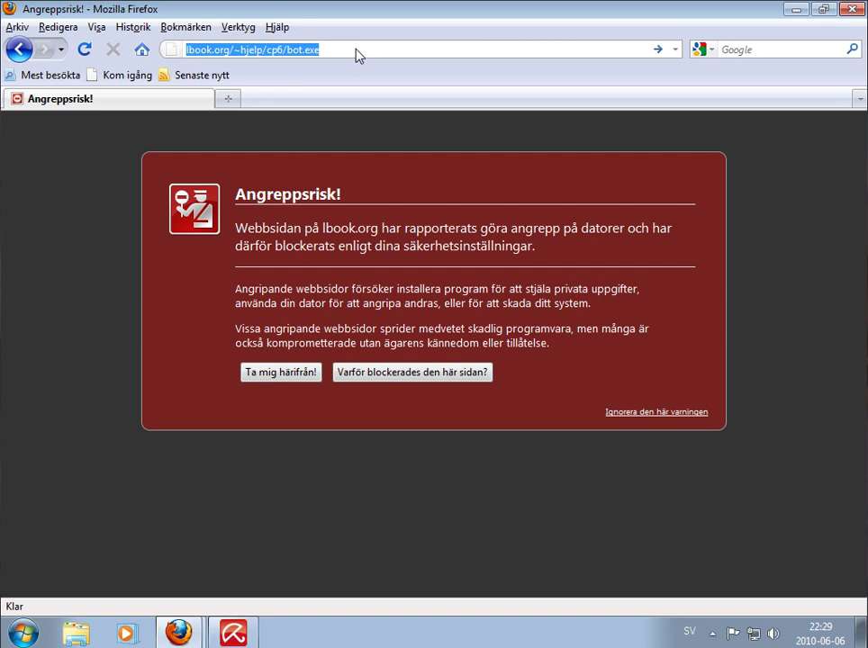
click(357, 55)
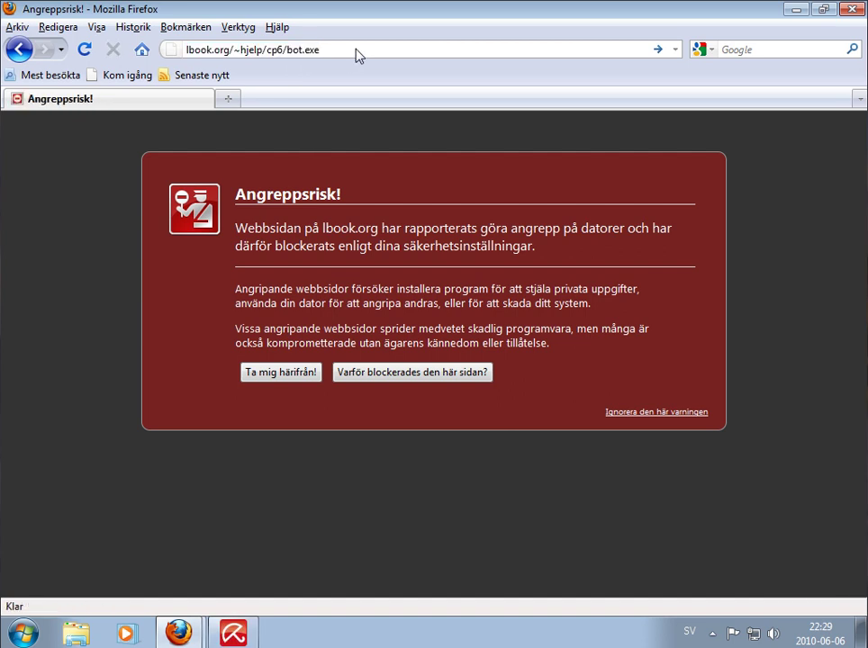
Bypass the lbook.org warning and download exe.exe (57.0 kB) from wesdarter.com
click(660, 413)
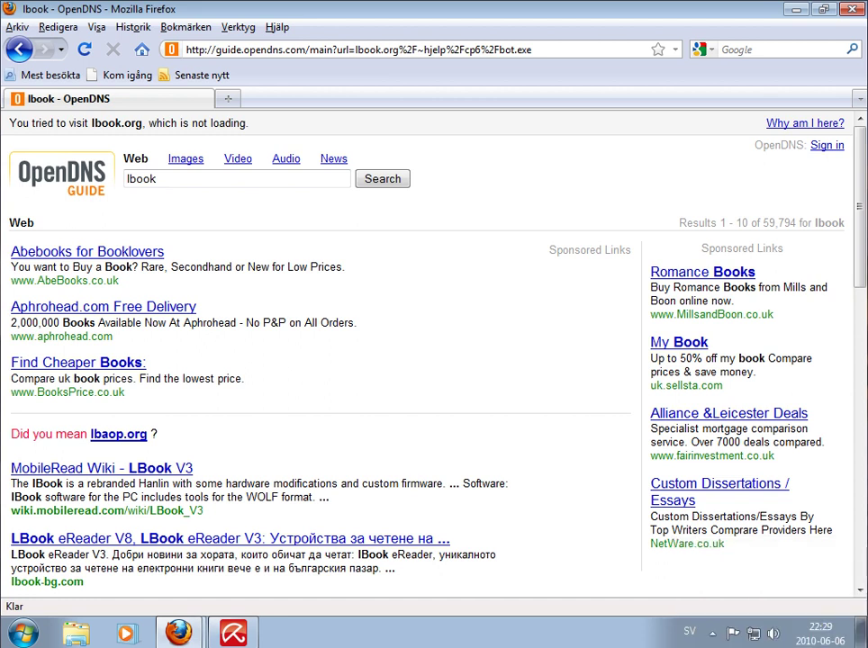
click(755, 599)
click(446, 52)
right_click(446, 51)
click(466, 127)
key(Return)
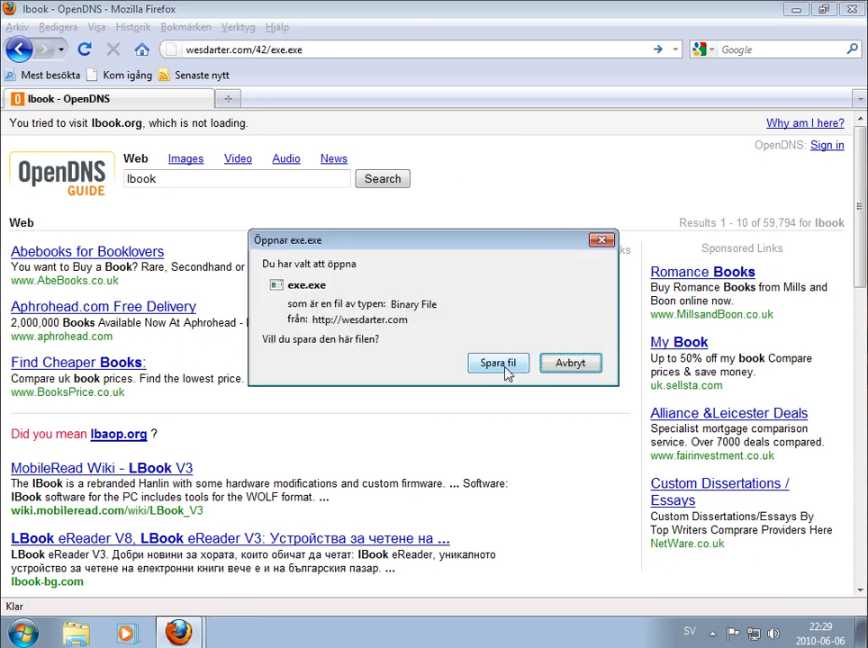
click(500, 364)
Run exe.exe from the downloads list despite the security warning
click(178, 633)
click(212, 597)
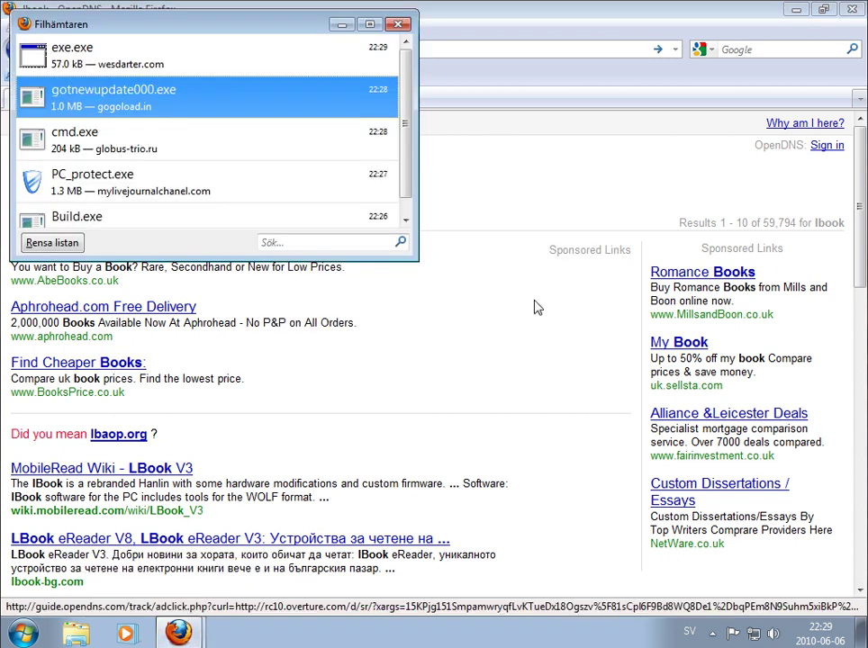
double_click(59, 65)
click(477, 333)
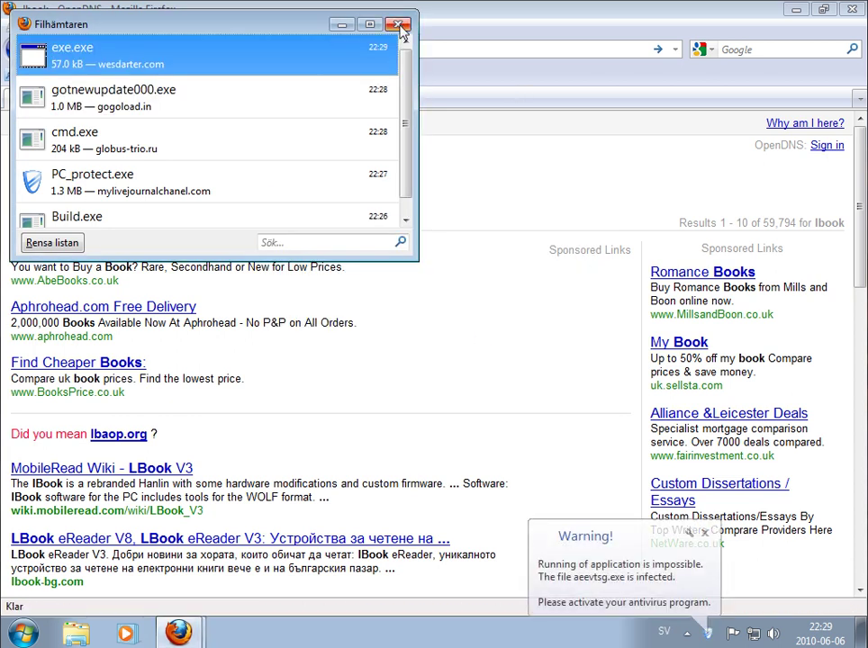
click(399, 25)
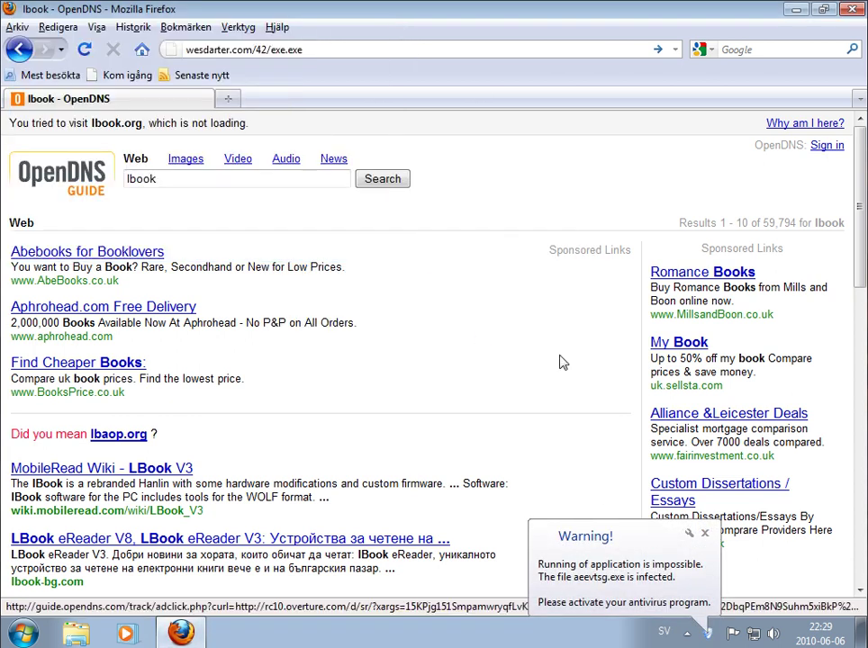
Close the fake Sysinternals Antivirus scan, continuing unprotected
click(650, 587)
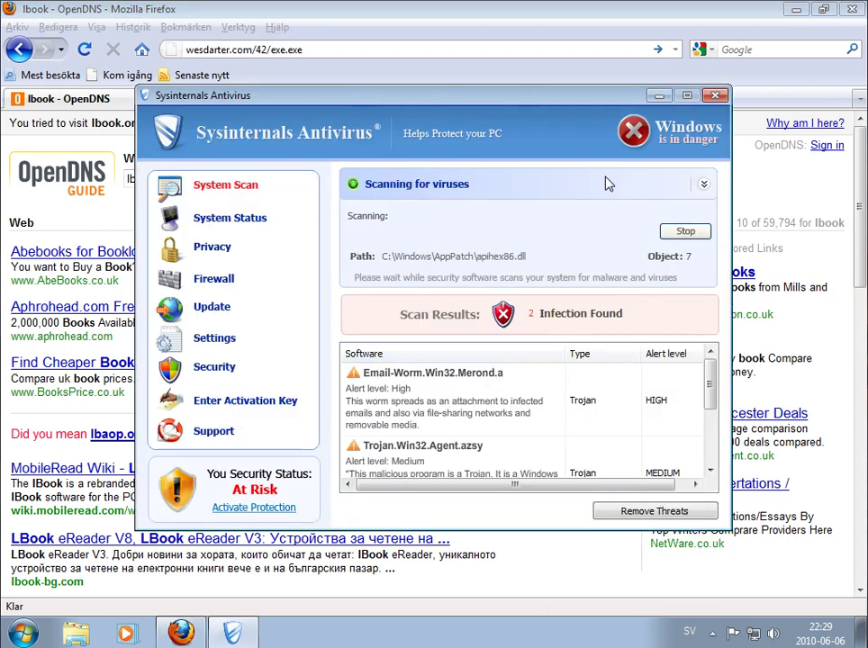
click(715, 95)
click(517, 288)
click(431, 324)
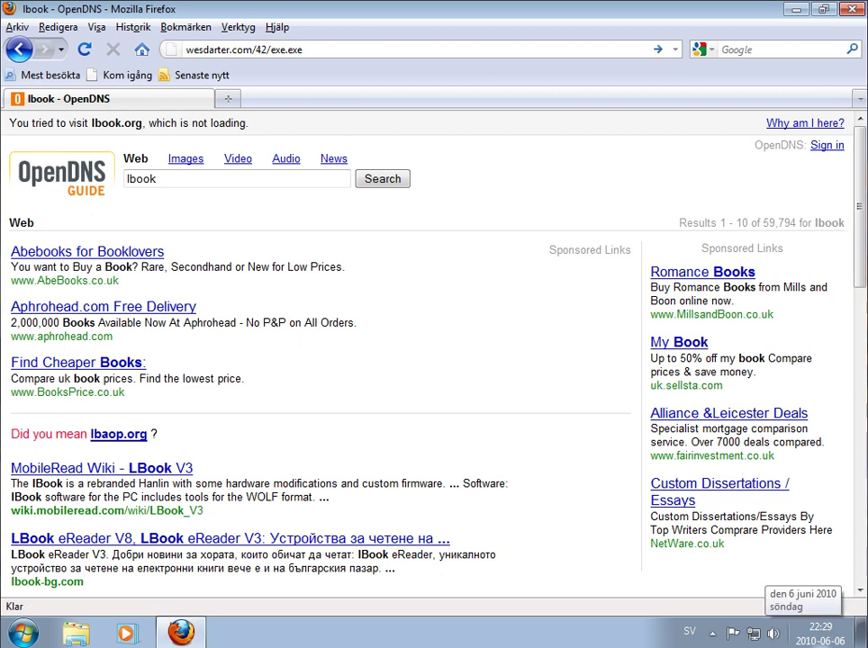
Try loading the reservedomainforzs1.com exe.exe link, which fails
right_click(671, 490)
click(698, 537)
click(412, 52)
right_click(414, 52)
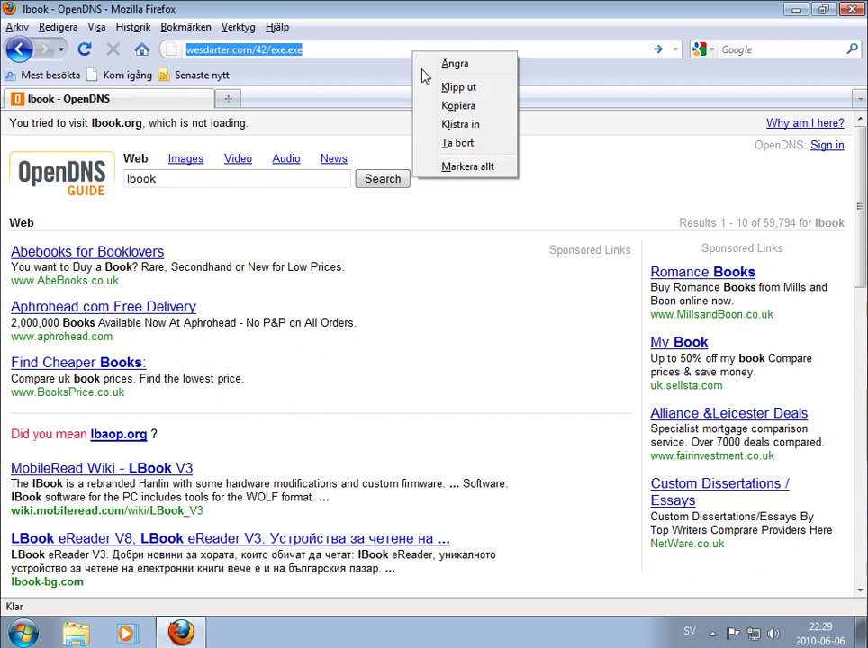
click(448, 120)
key(Return)
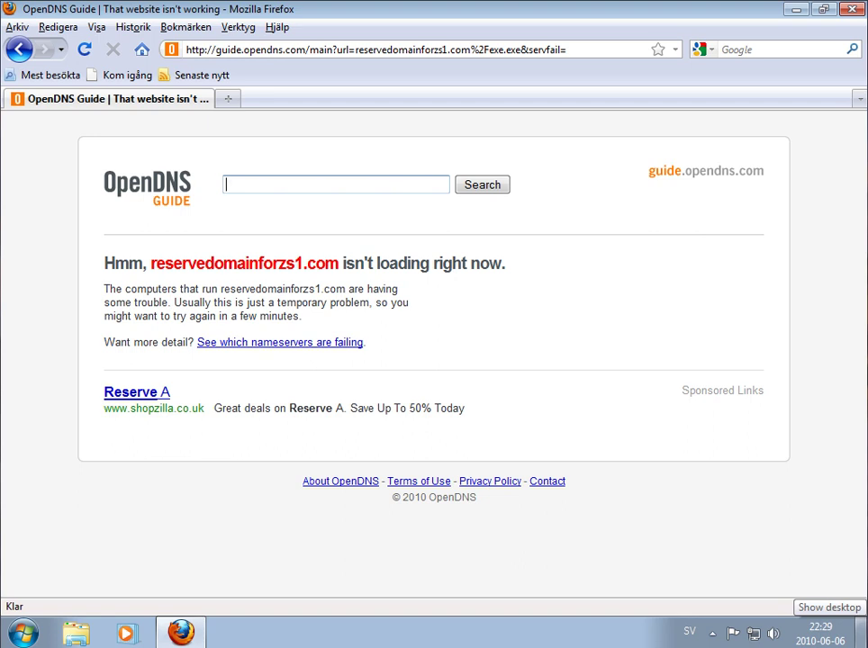
Load the chiklomba.com slkoeg.pdf link, reaching Firefox's attack-site warning
right_click(860, 621)
click(720, 611)
click(341, 52)
right_click(341, 53)
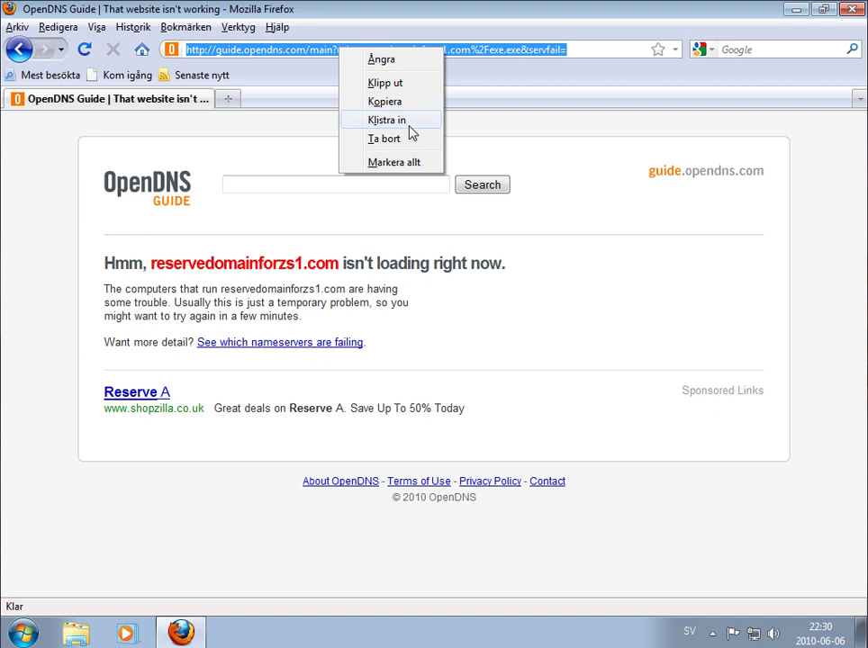
click(410, 131)
key(Return)
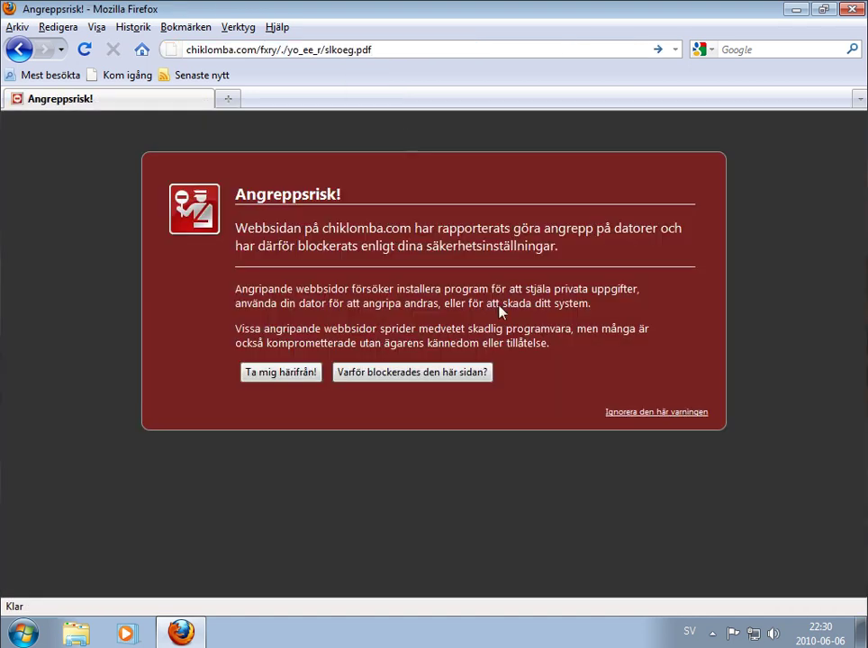
Continue past the chiklomba.com warning, remove the PDF exploit in Avira, and copy the next URL
click(674, 412)
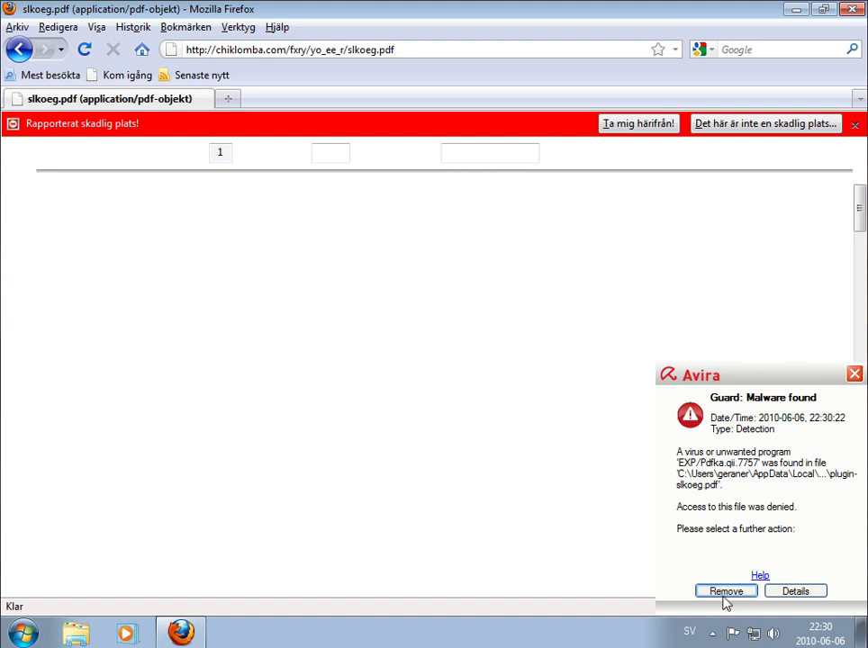
click(725, 591)
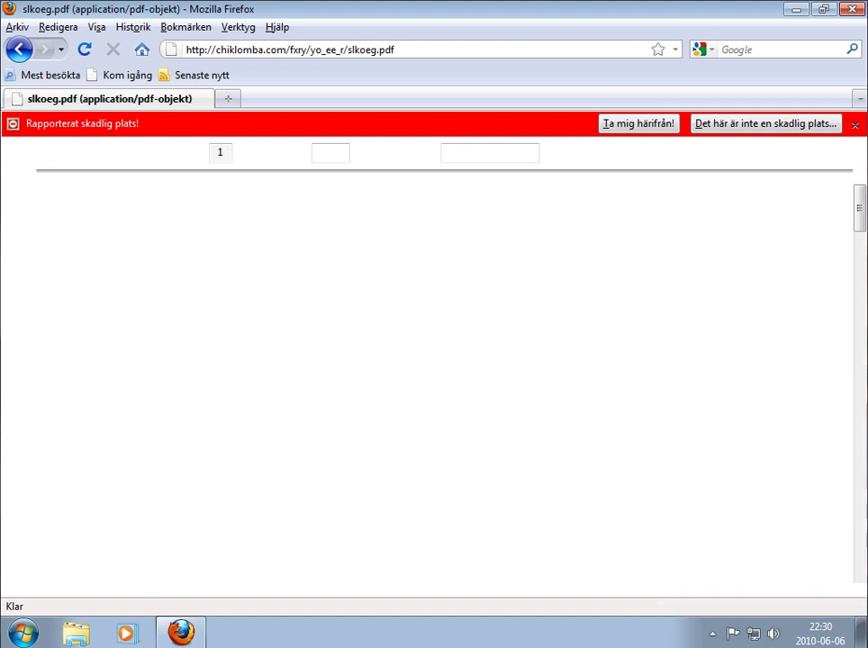
right_click(695, 525)
click(765, 580)
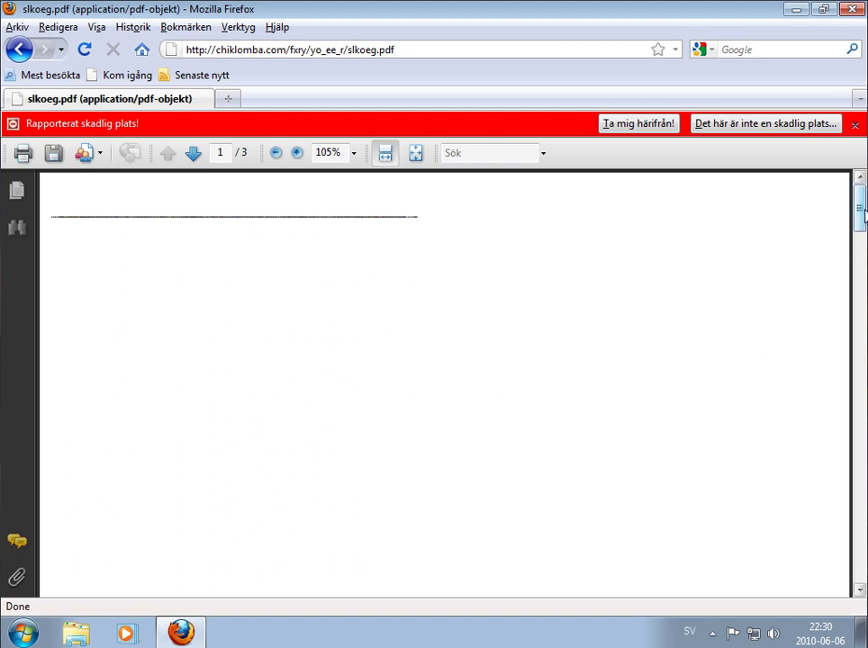
Select the current address in Firefox's address bar
click(854, 252)
scroll(445, 383, up, 3)
click(459, 52)
Load the pasted great-blue-tube.com address, ignore its attack-site warning, and dismiss the fake balloon
right_click(457, 52)
click(529, 123)
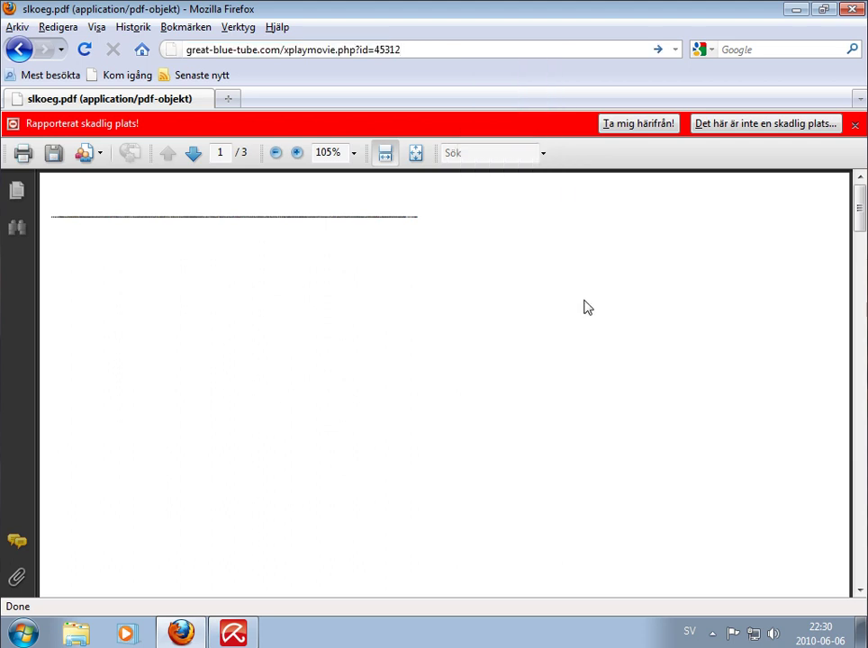
click(235, 635)
key(Return)
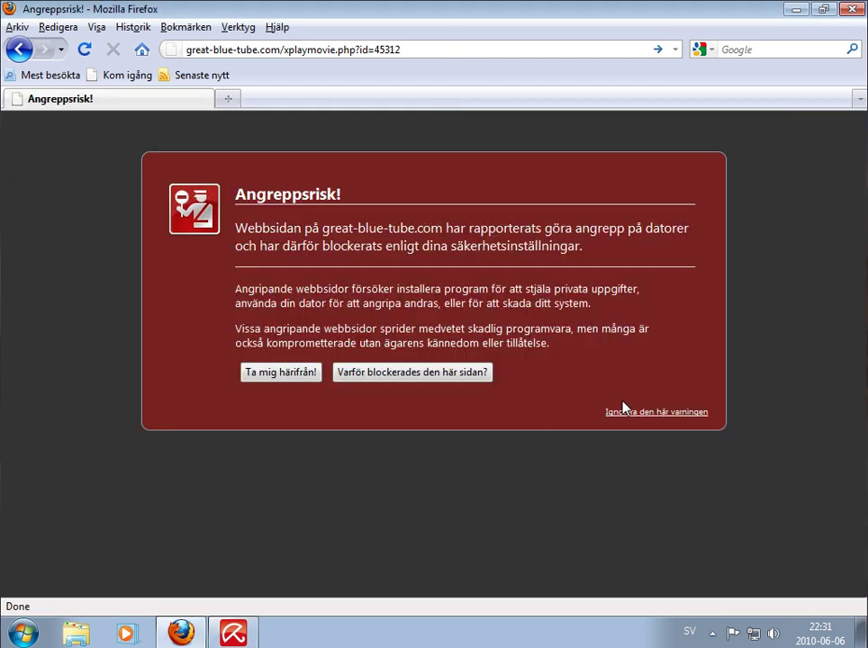
click(647, 411)
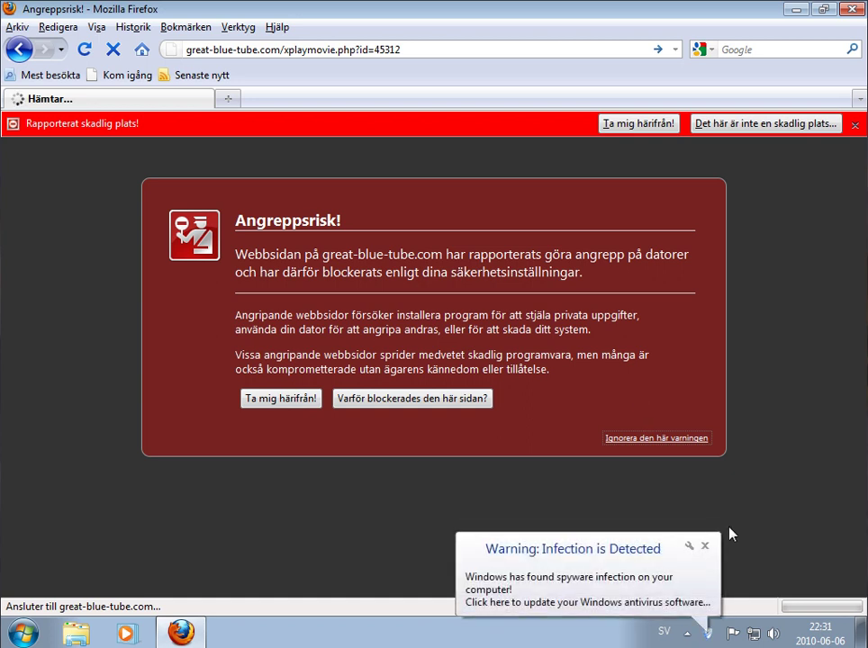
click(705, 546)
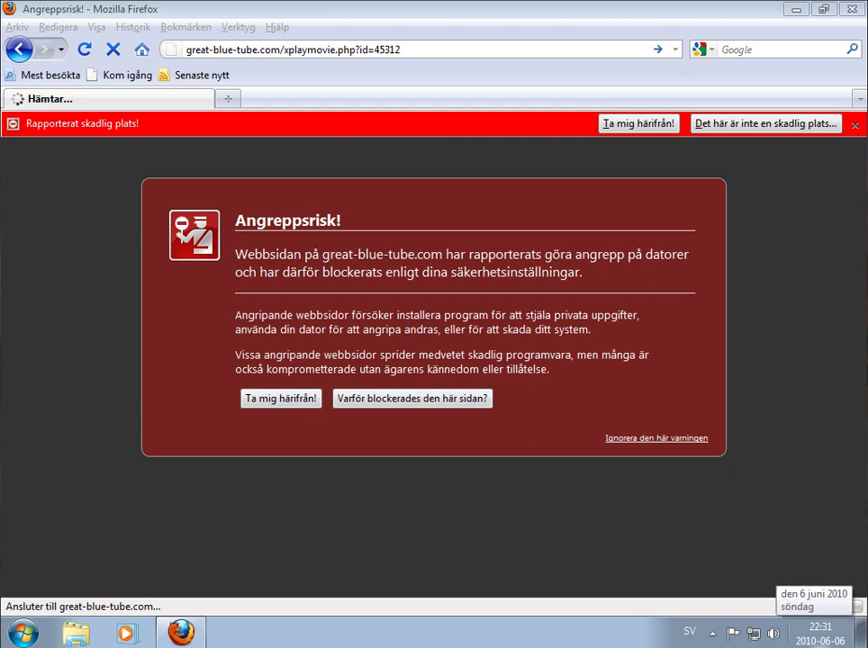
Copy the movie.exe download address and paste it into a new blank tab
right_click(668, 551)
click(720, 615)
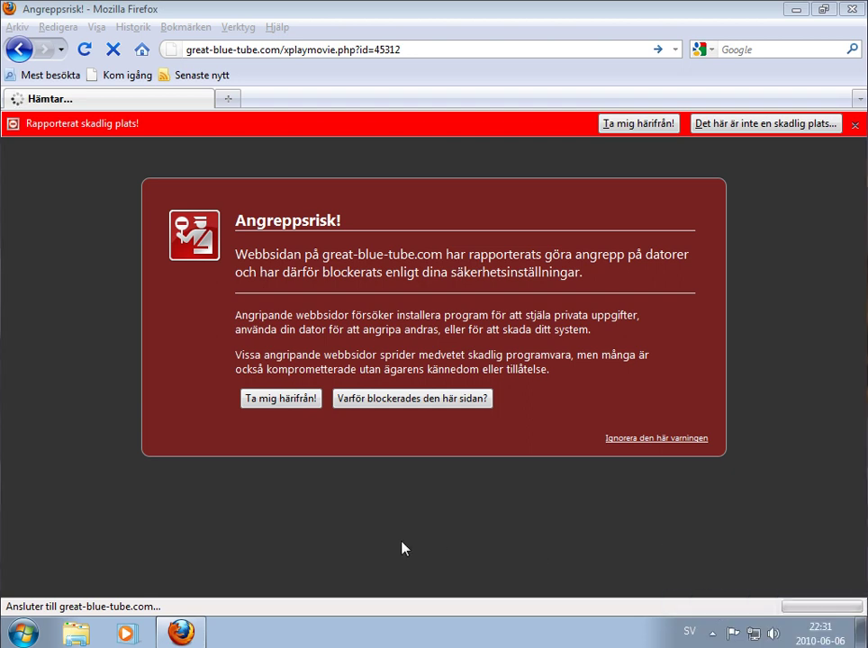
click(228, 98)
right_click(241, 58)
click(306, 122)
Download, save, and run movie.exe
key(Return)
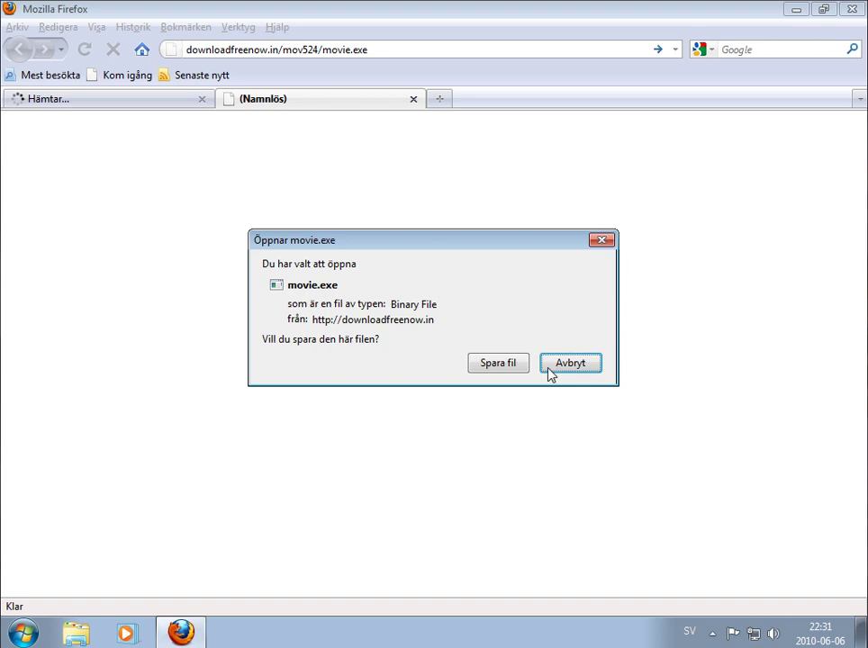
click(498, 365)
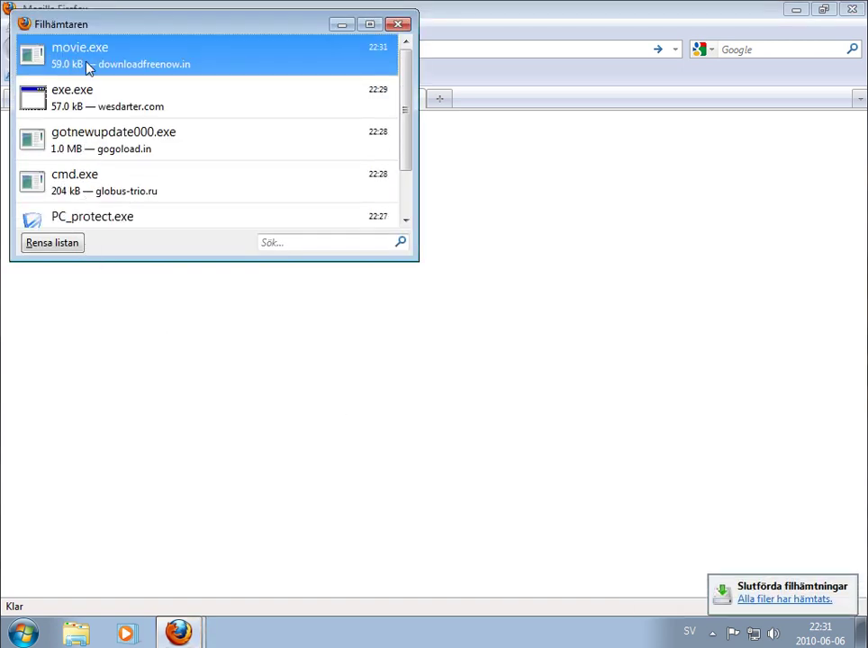
key(Return)
click(490, 331)
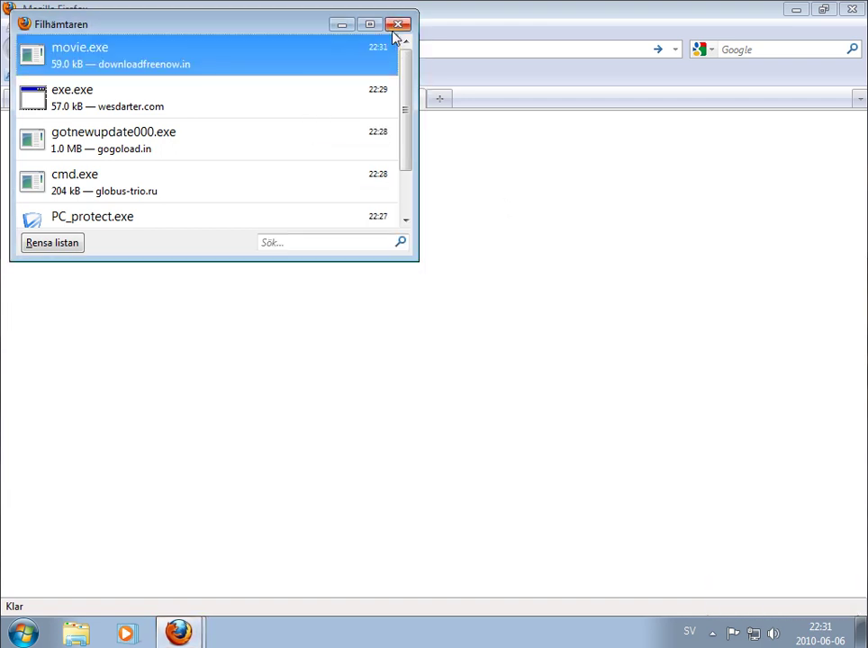
Clear the downloads list, close fake warnings, remove the TR/Crypt.ZPACK.Gen trojan, and close Downloads
click(55, 243)
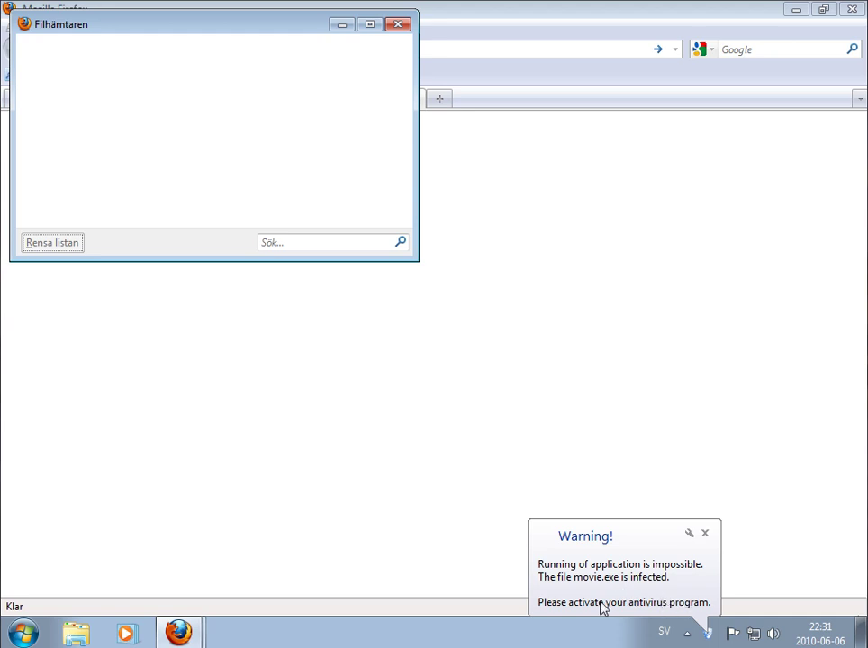
click(706, 532)
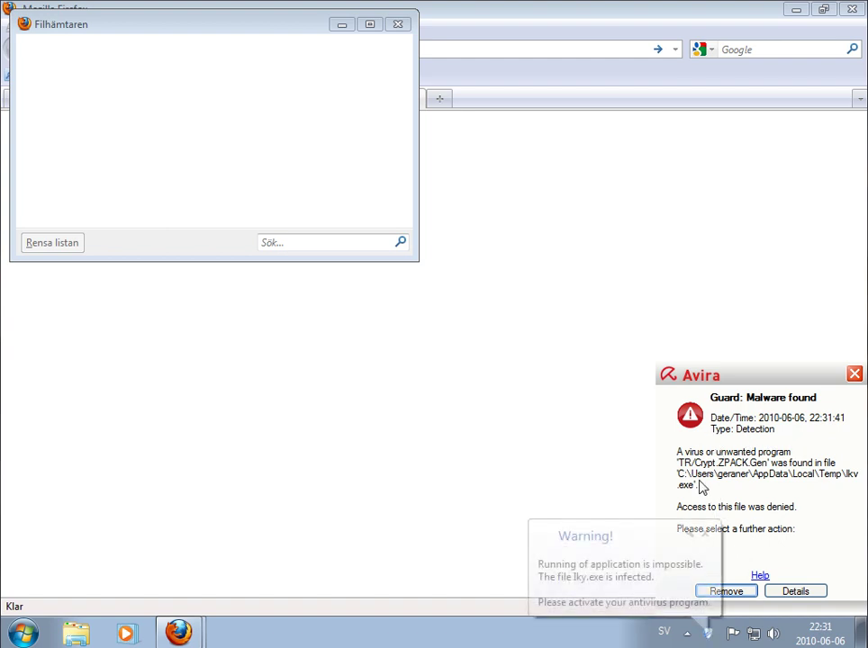
click(712, 532)
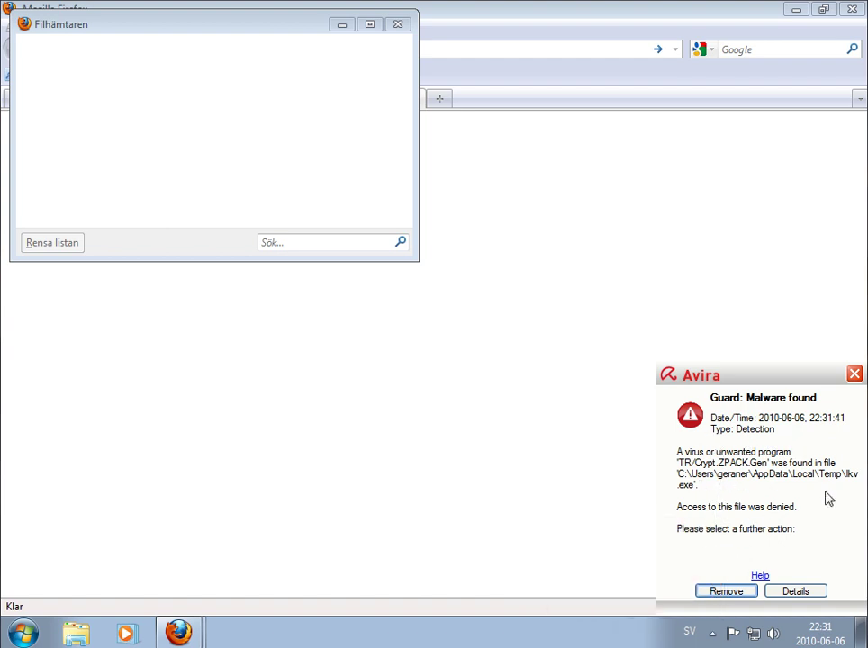
click(701, 593)
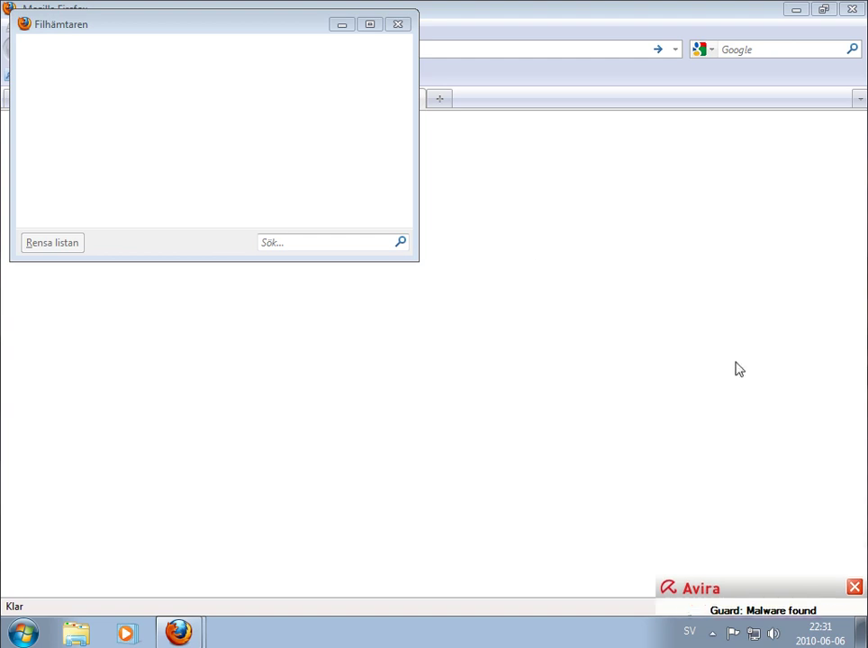
click(398, 25)
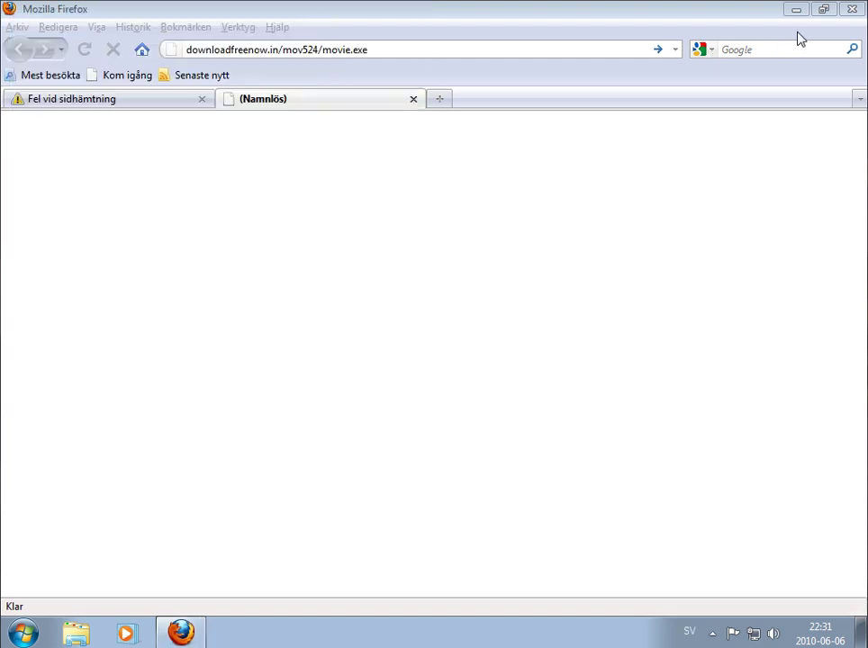
Close Firefox from its connection-error tab and dismiss the Defender alert about TrojanDropper:Win32/Oficla.N
click(115, 106)
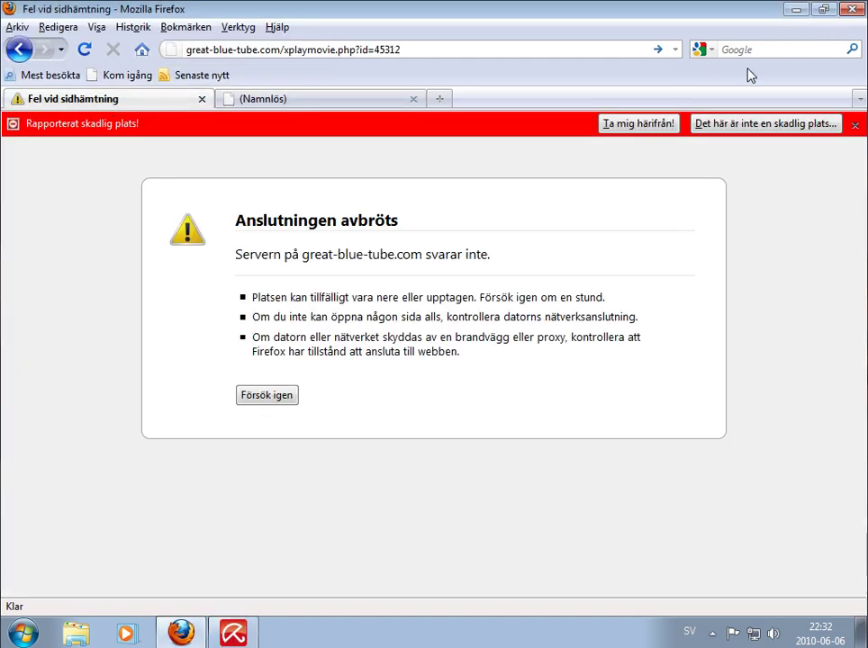
click(850, 9)
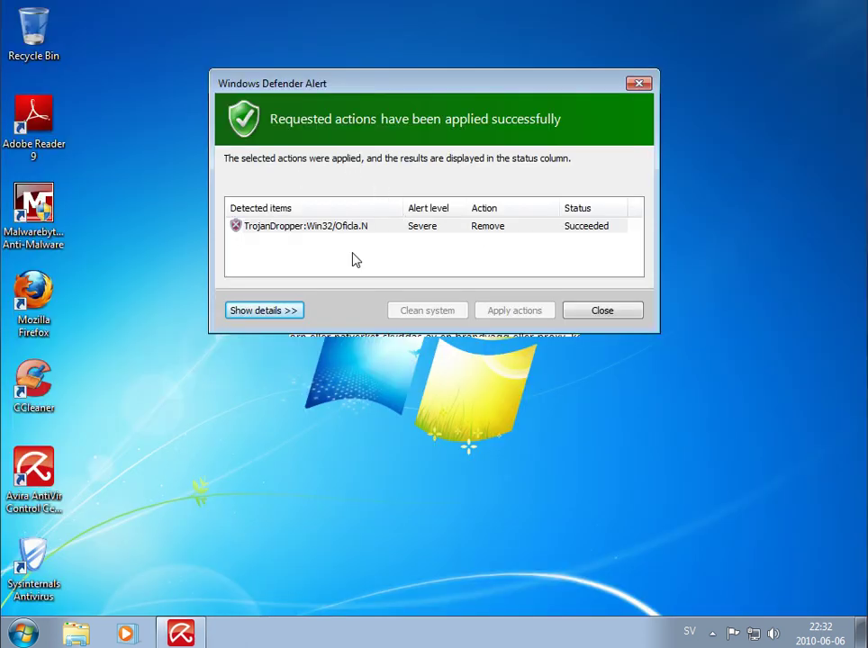
click(620, 313)
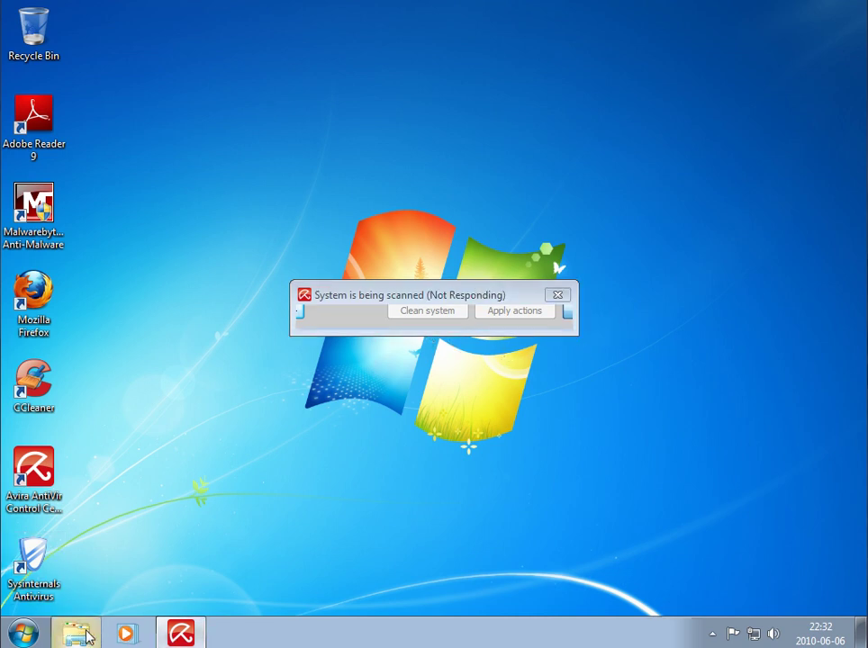
Open Sysinternals Antivirus from the hidden tray icons and close it, continuing unprotected
click(712, 634)
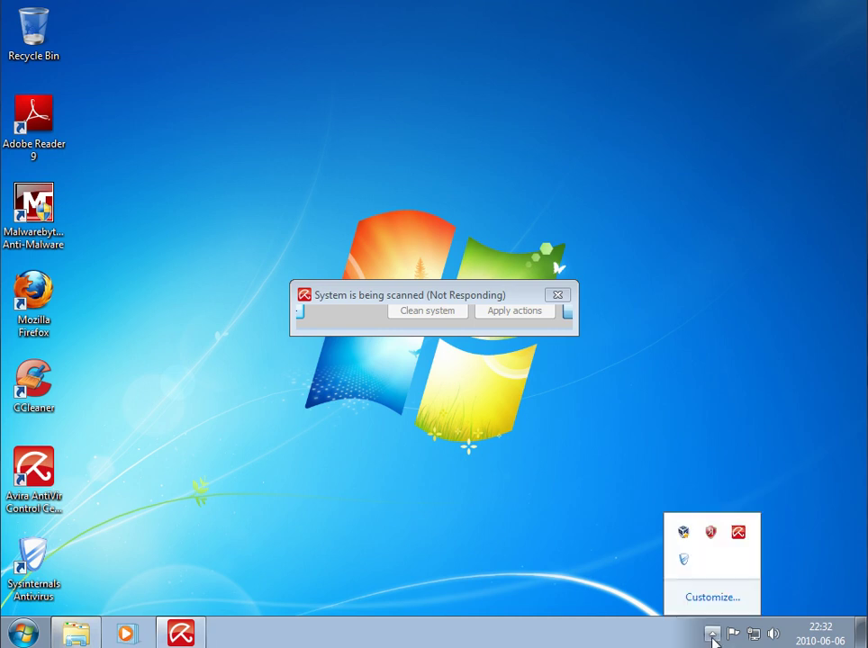
click(684, 561)
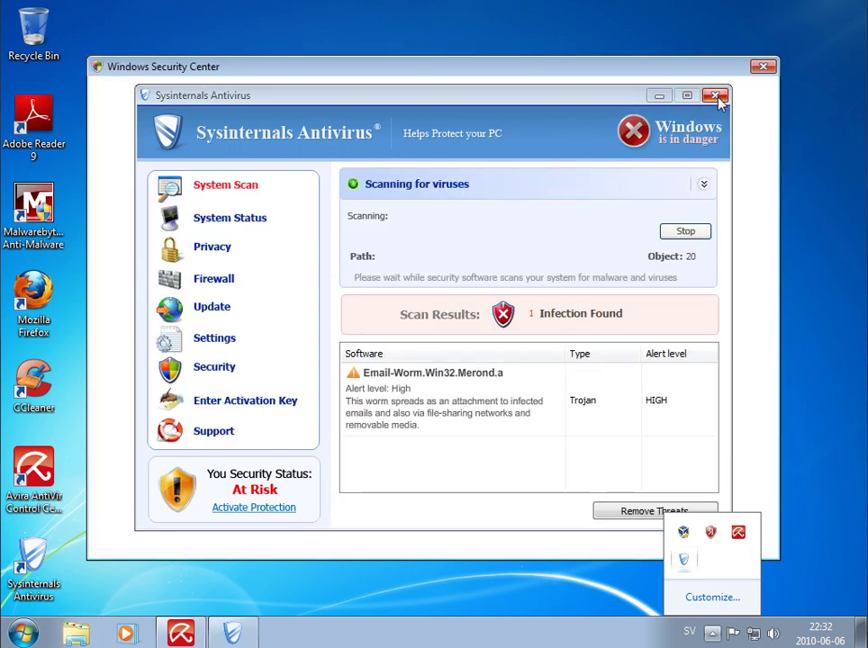
click(716, 96)
click(551, 290)
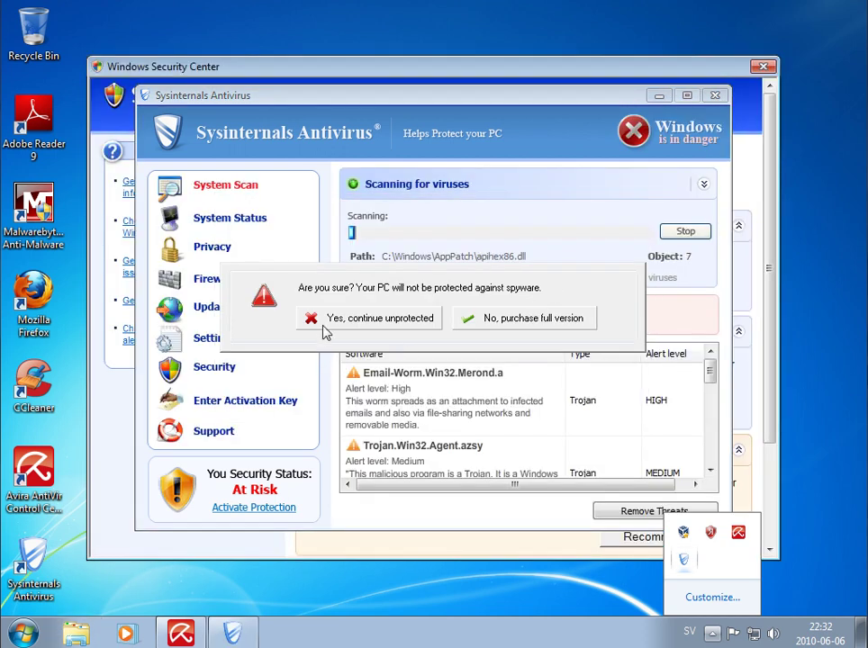
click(352, 322)
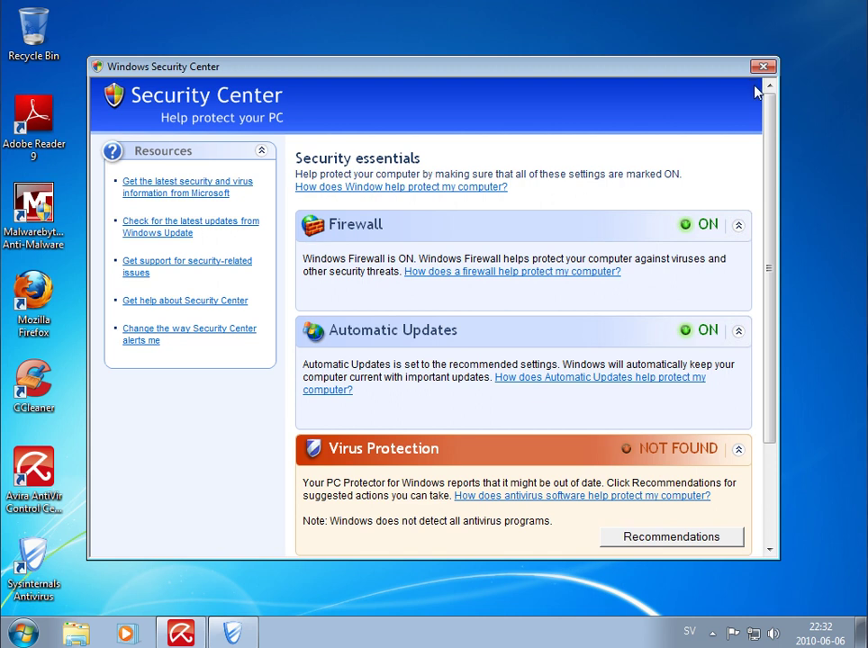
Close Security Center, view the four files in Downloads, remove Avira's trojan find, and show the scan
click(762, 65)
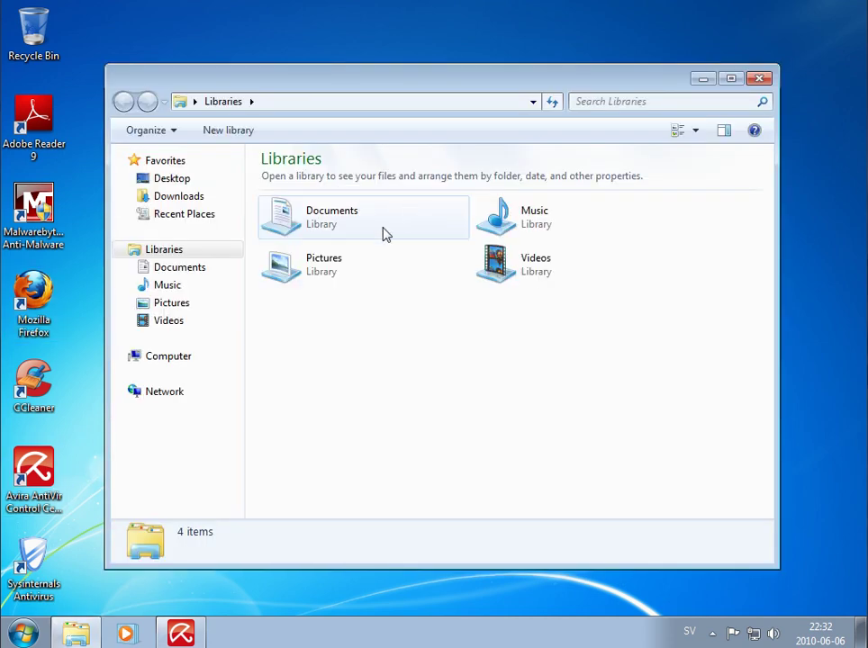
click(185, 198)
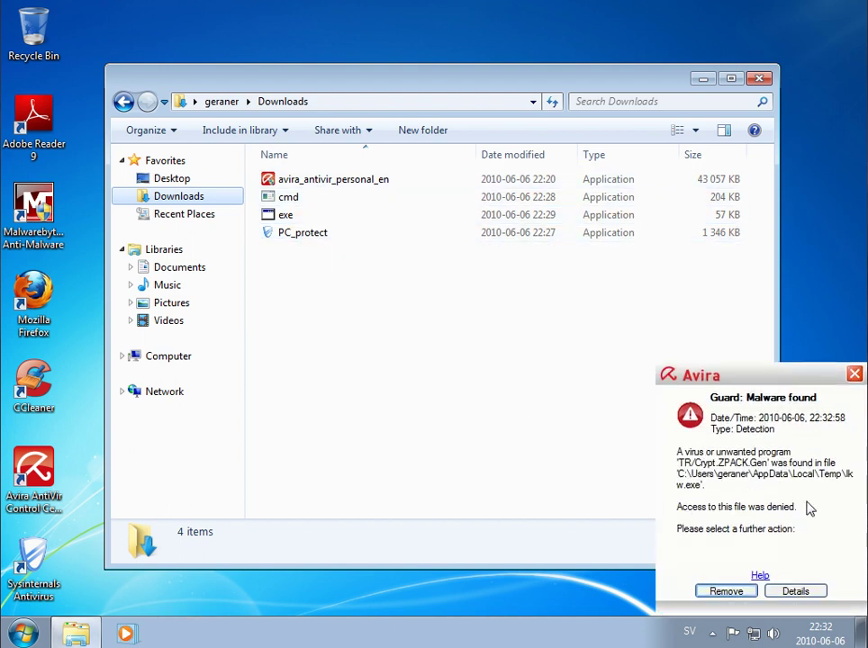
click(737, 592)
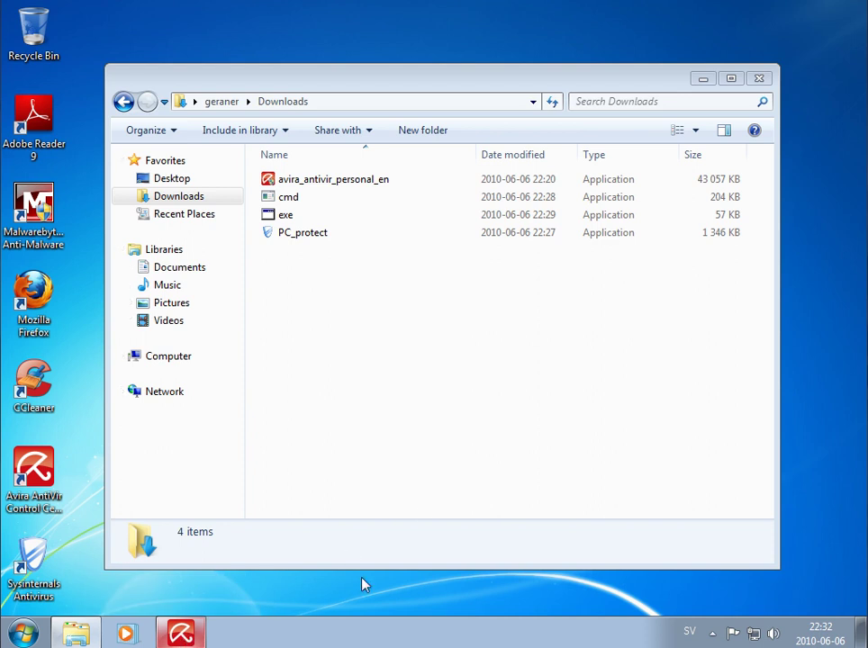
click(703, 80)
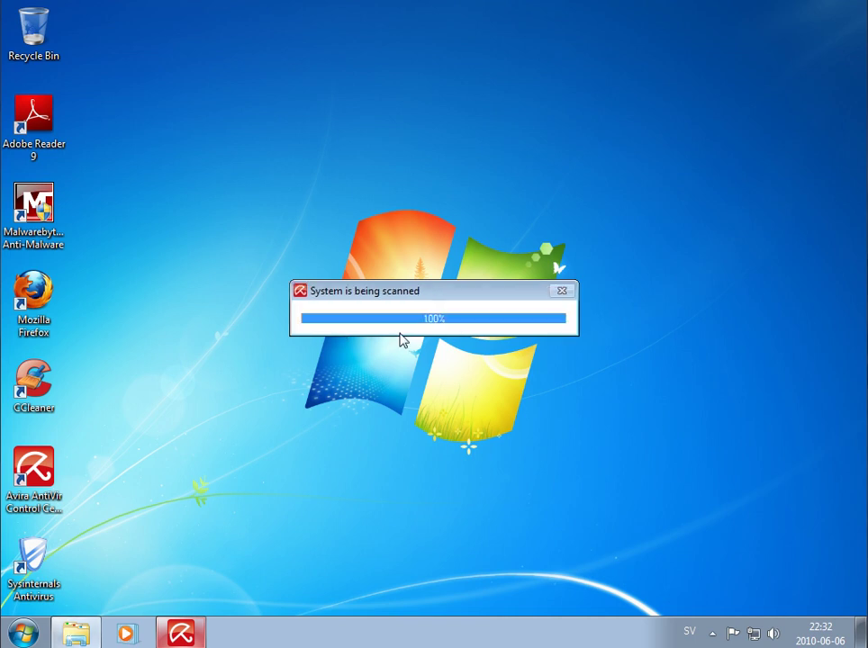
Launch the Avira AntiVir Control Center from its desktop icon
click(33, 496)
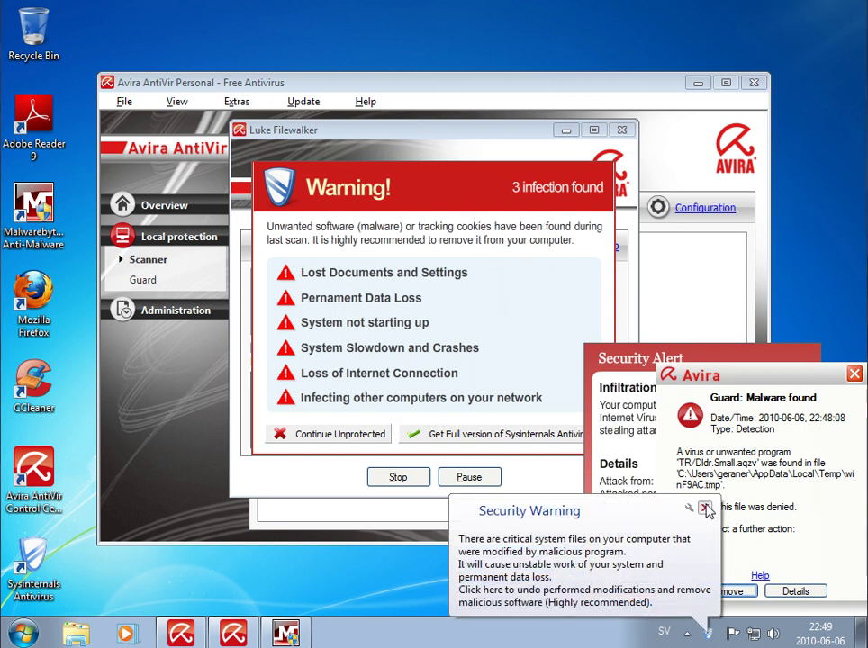
Remove the TR/Dldr.Small.aqzv downloader and dismiss all fake Sysinternals warnings and evaluation prompts
click(705, 510)
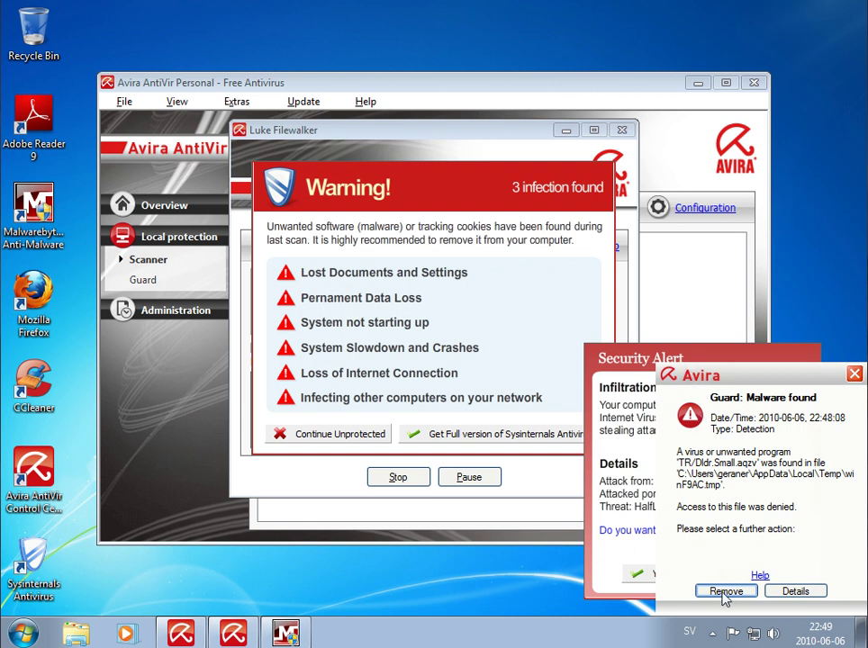
click(727, 595)
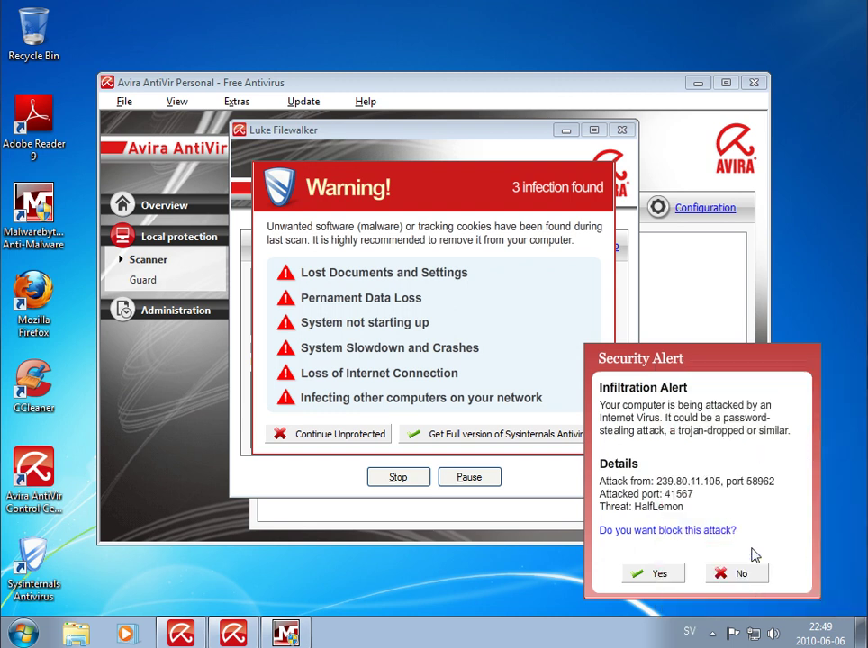
click(744, 573)
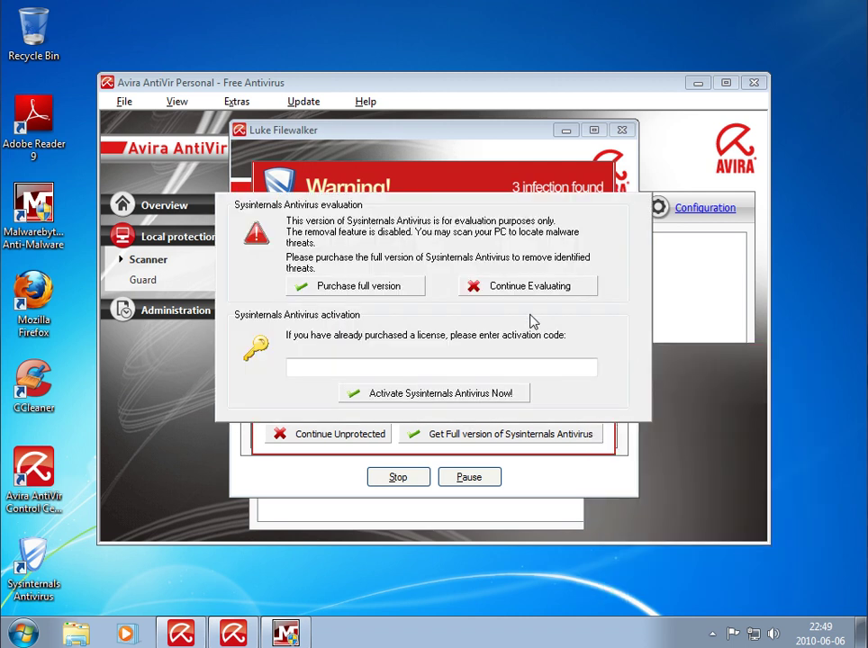
click(531, 285)
click(427, 315)
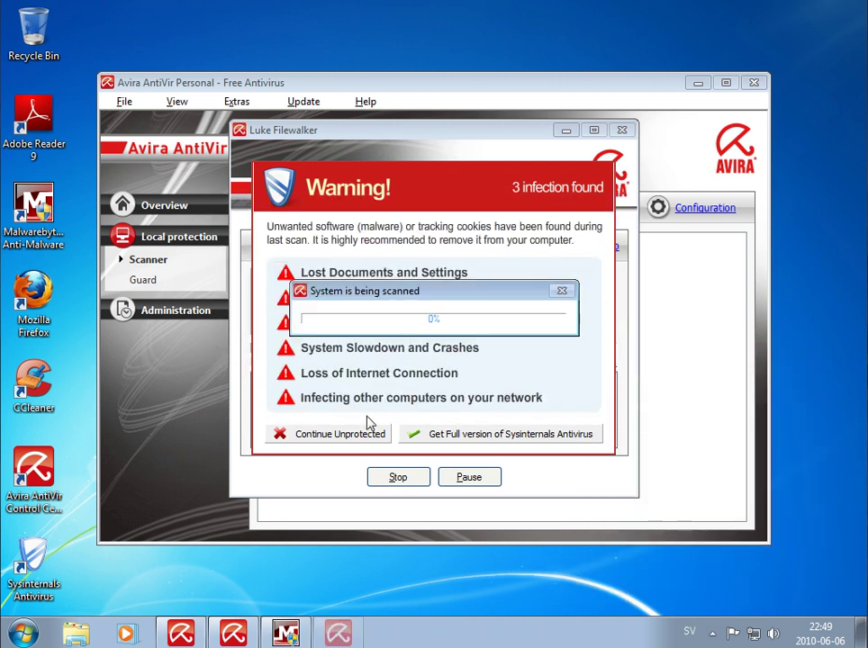
click(326, 437)
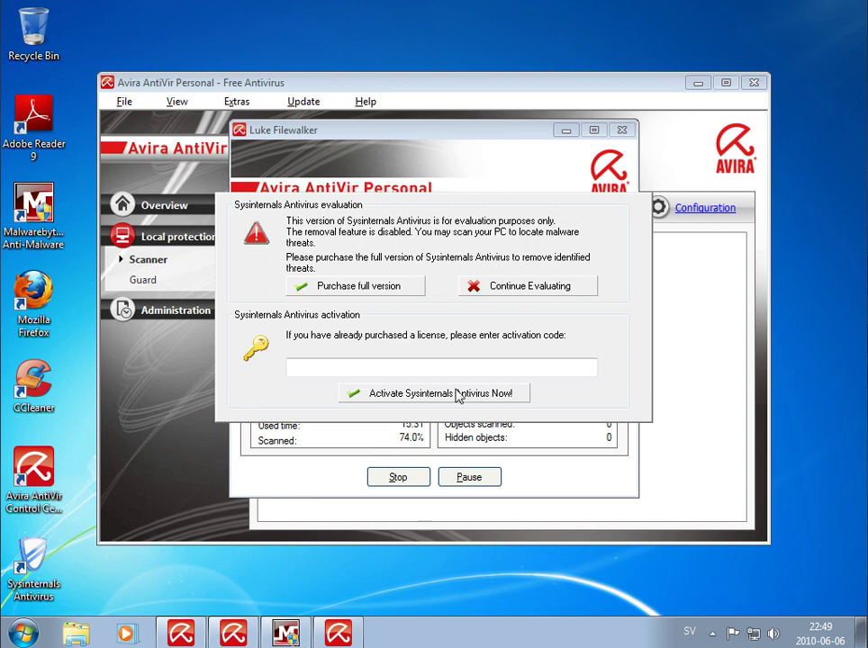
click(571, 290)
click(368, 330)
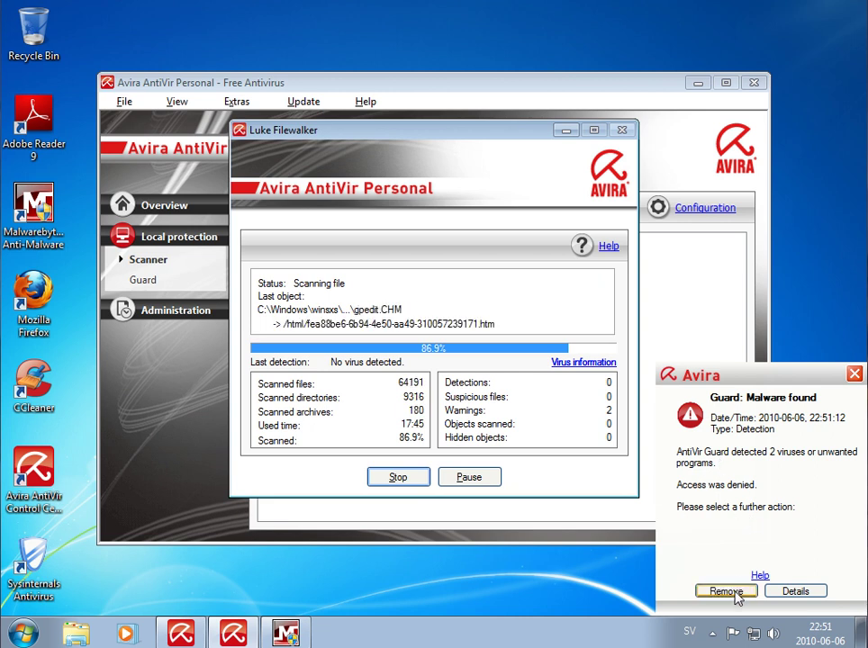
Remove the two Guard-detected viruses and inspect the sdra64.exe warnings in the scan summary
click(733, 592)
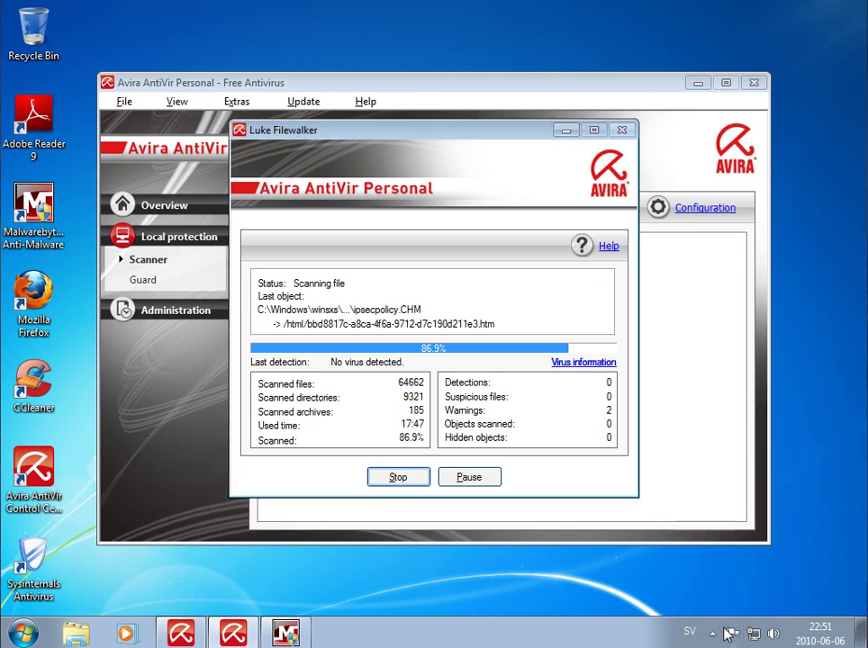
click(715, 633)
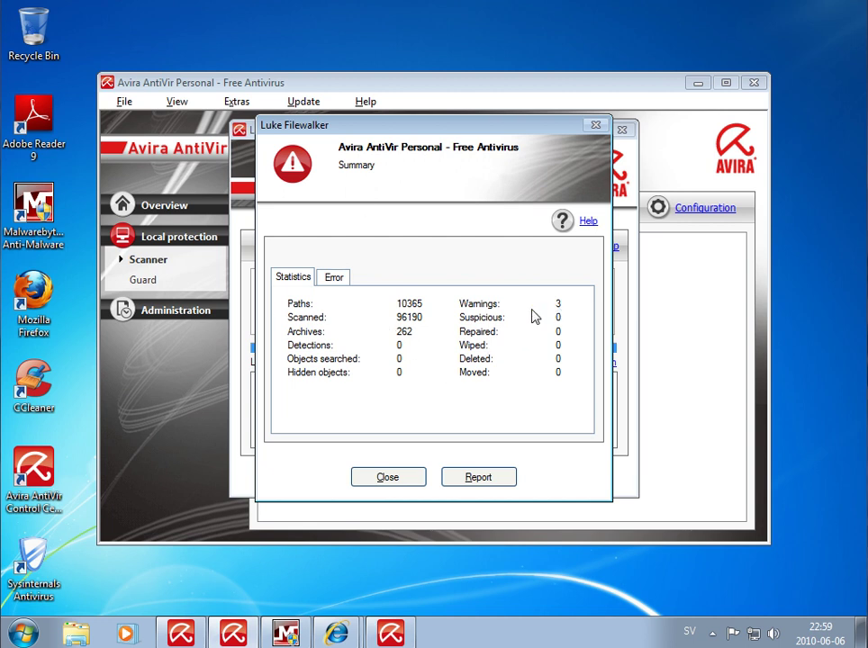
click(334, 279)
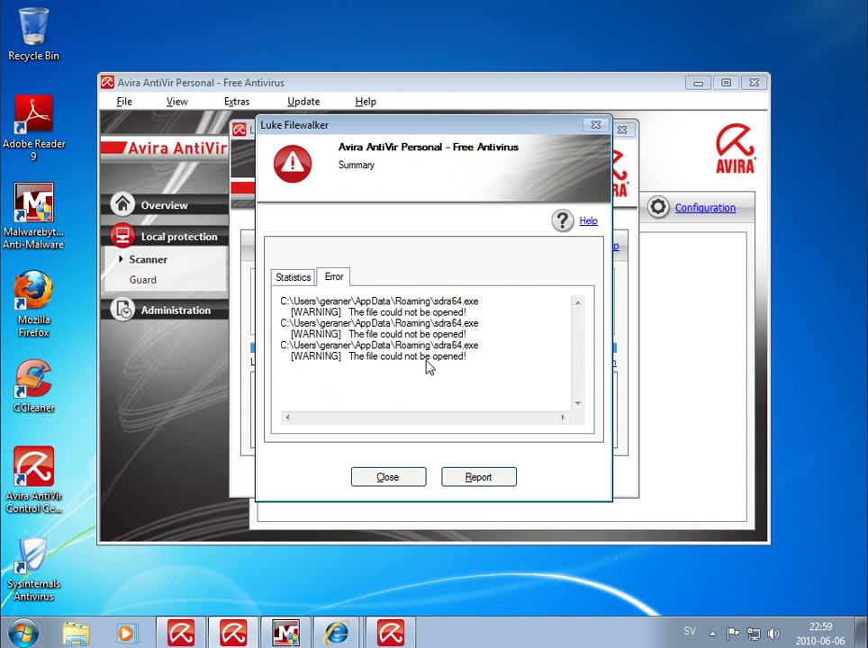
drag(434, 348, 482, 351)
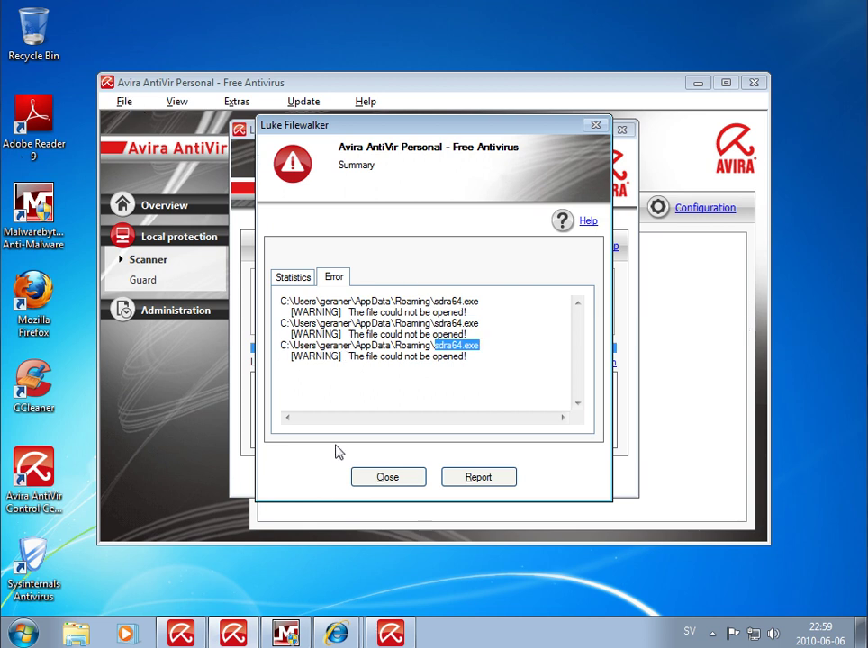
Close the scan summary, the finished scan results, and the Avira main window
click(407, 482)
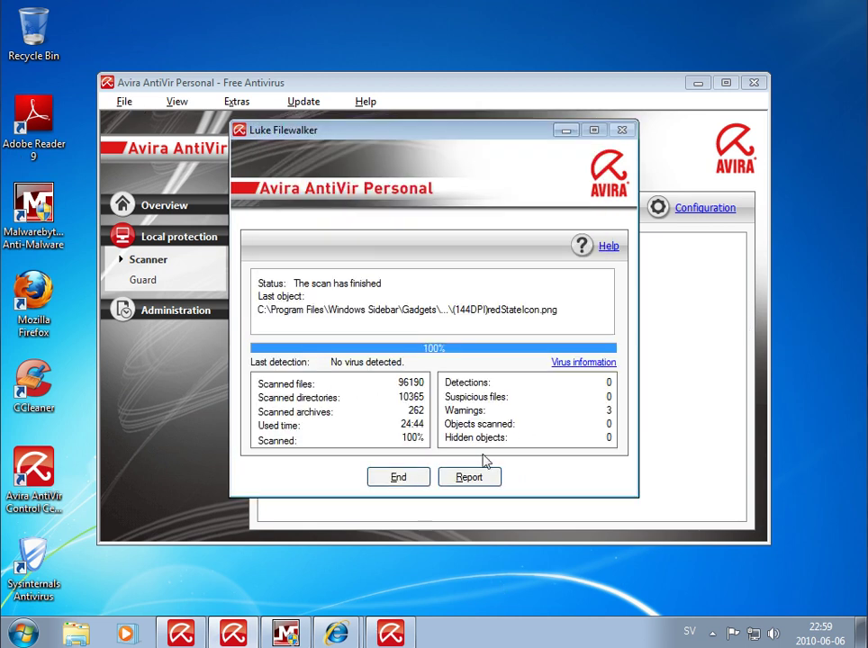
click(406, 479)
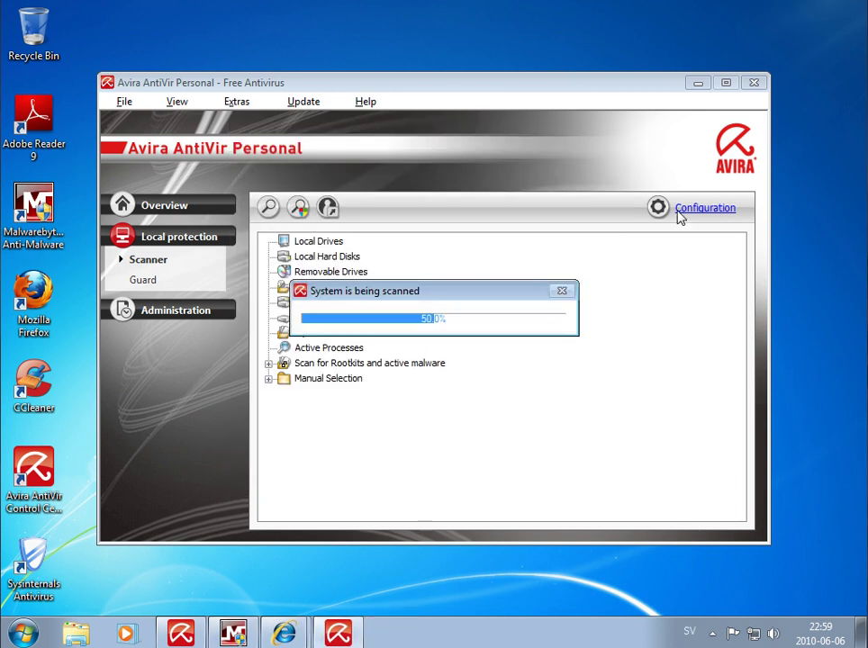
click(758, 87)
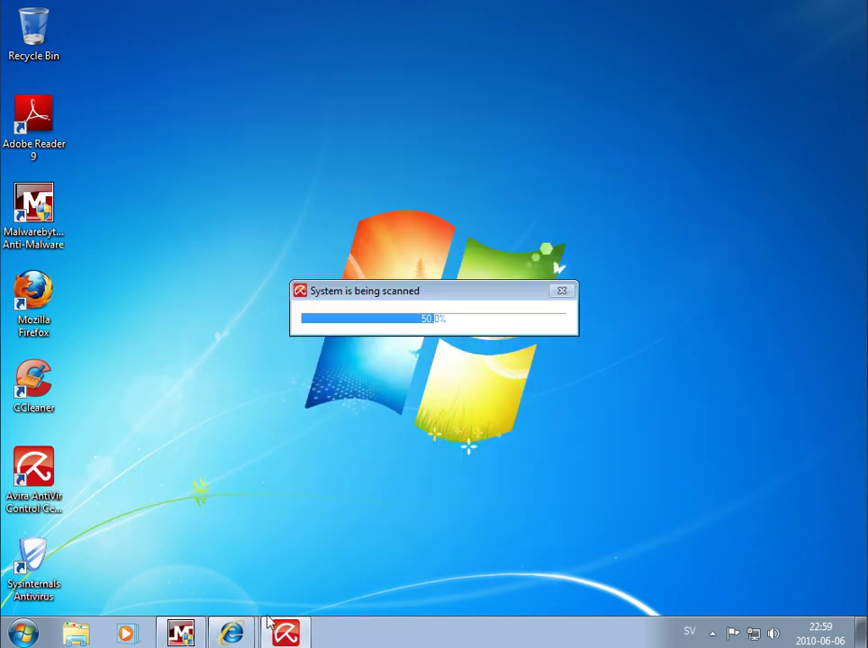
Show Malwarebytes' 17 infected objects and widen the Vendor column
click(181, 635)
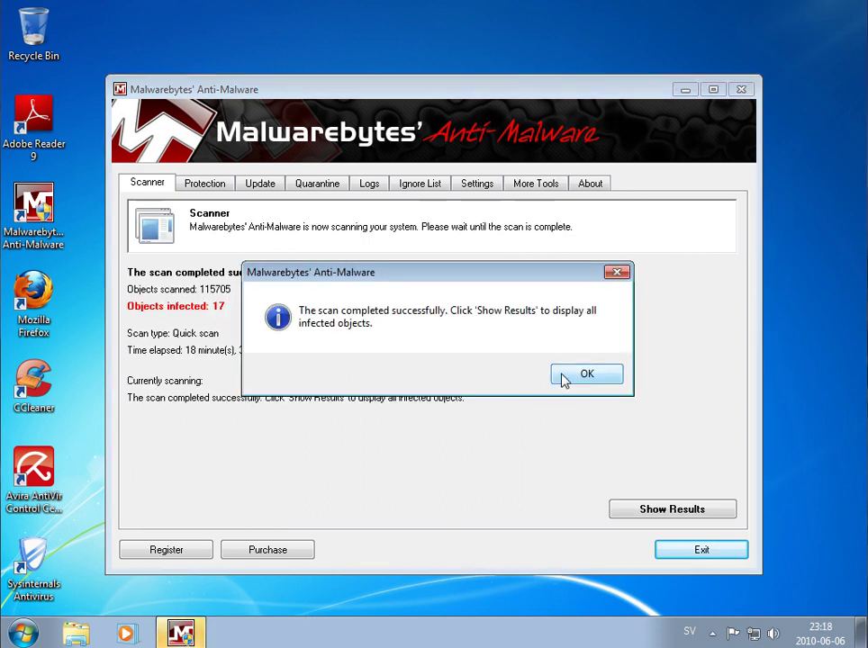
click(563, 378)
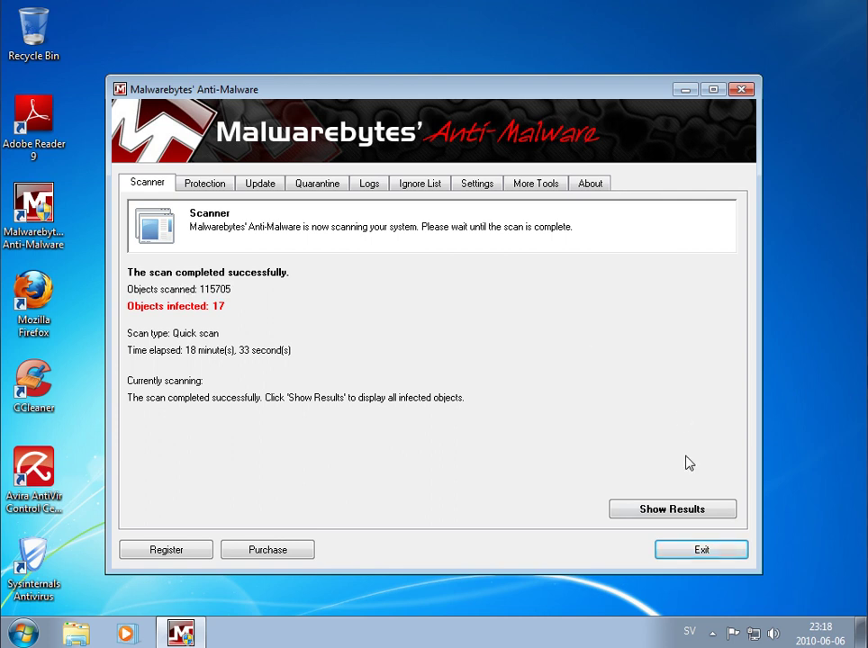
click(689, 511)
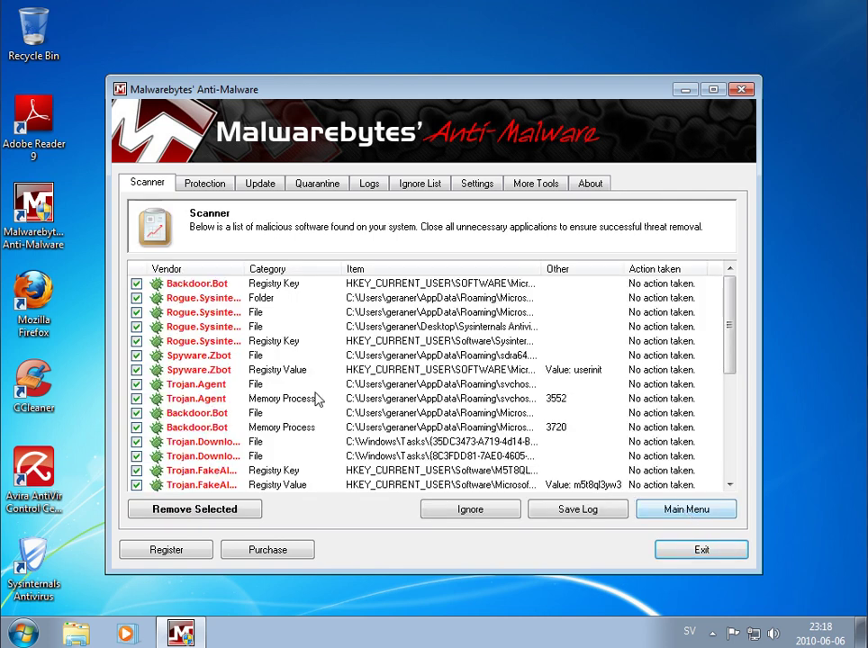
drag(246, 268, 301, 268)
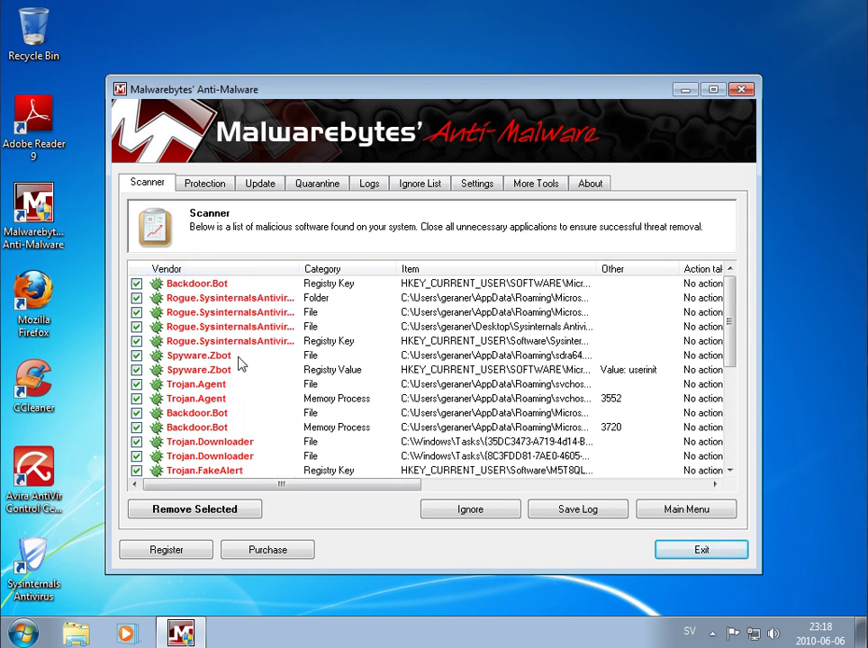
Inspect the Spyware.Zbot entries, then reopen the Avira AntiVir Control Center
click(239, 357)
click(281, 373)
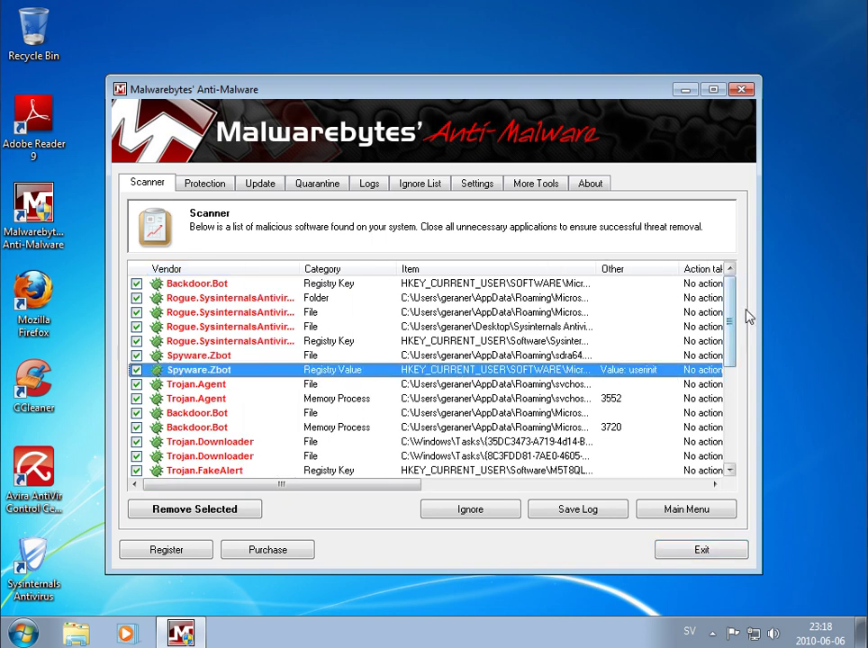
click(574, 357)
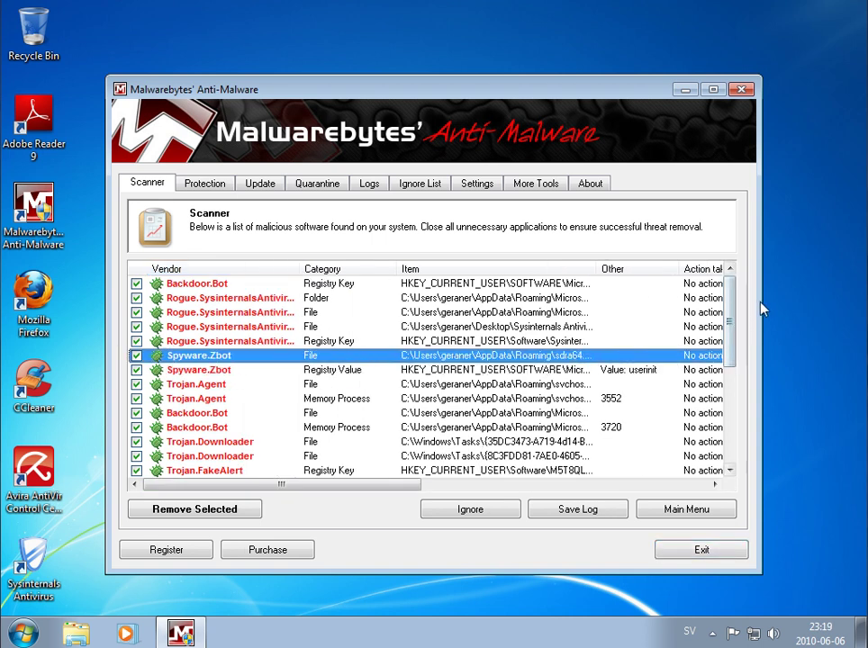
drag(732, 300, 736, 405)
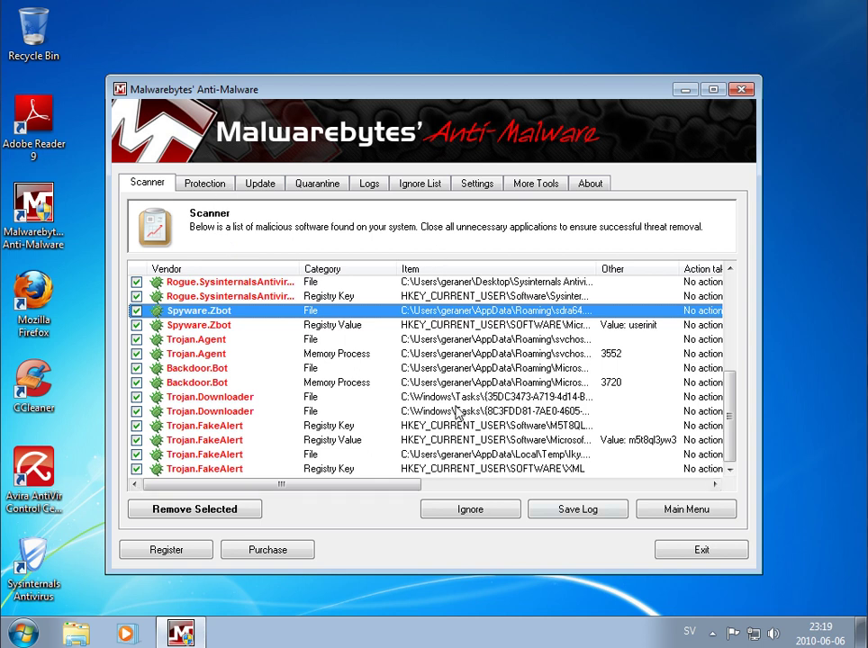
click(35, 477)
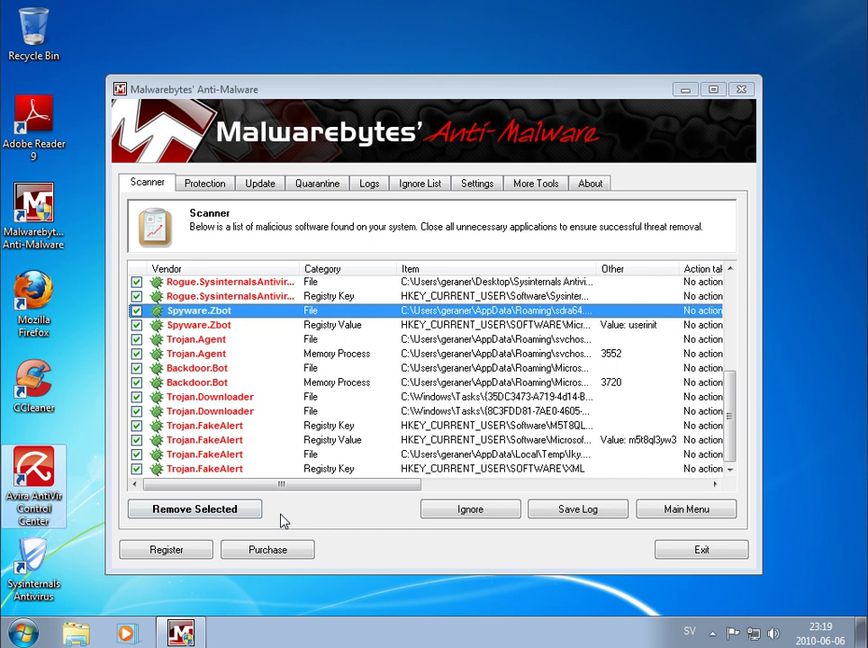